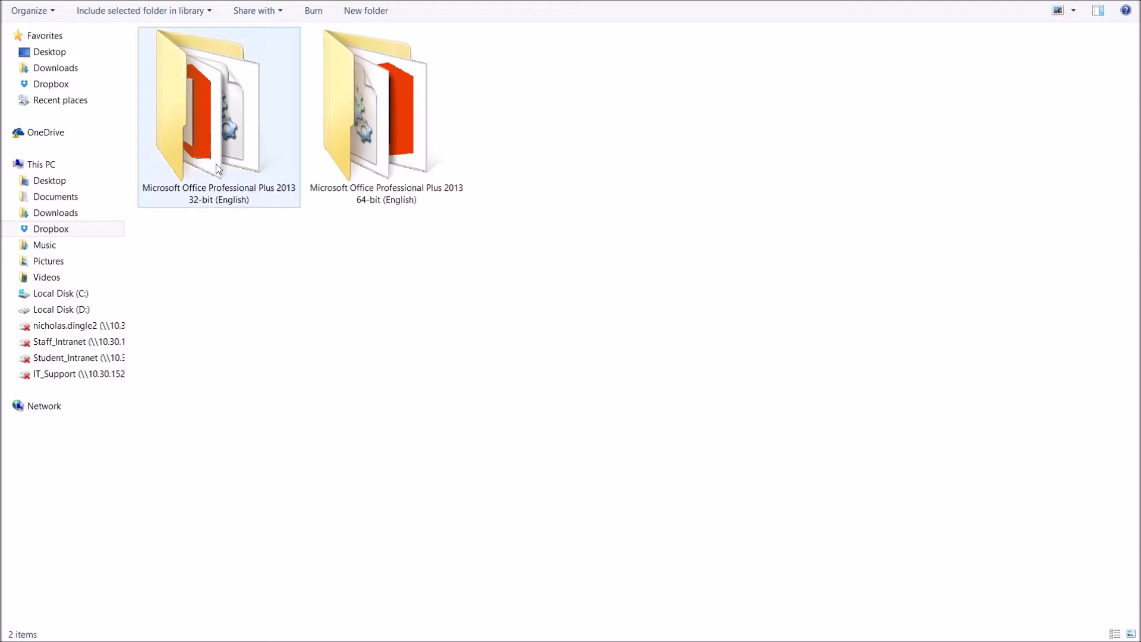
Select the 64-bit Office folder in the installer folder, then clear the selection.
key(Right)
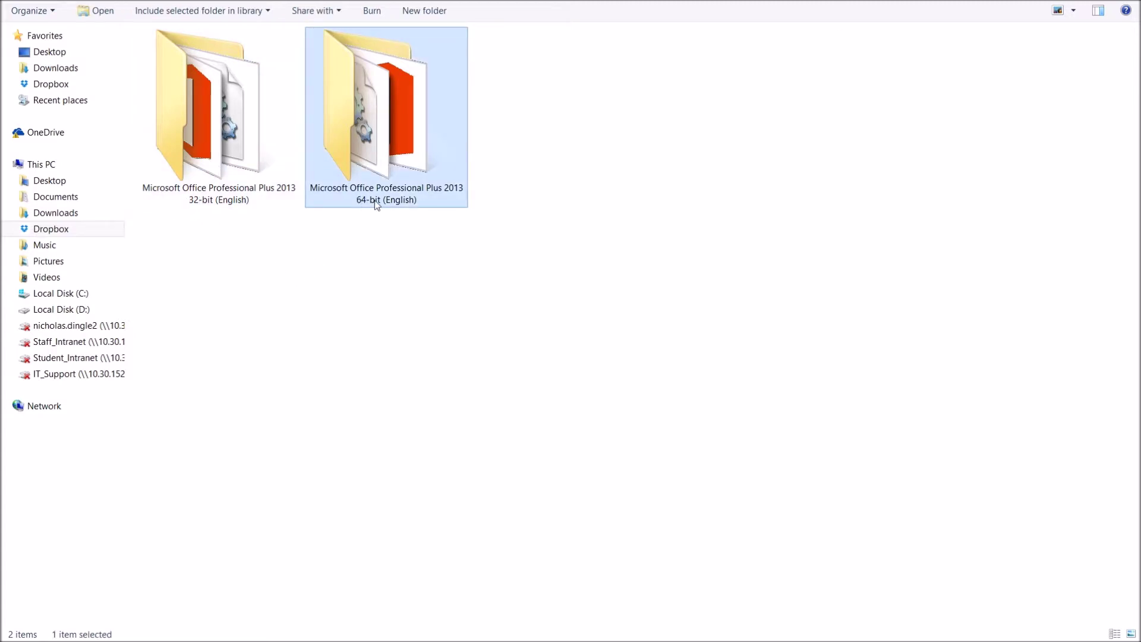
click(401, 229)
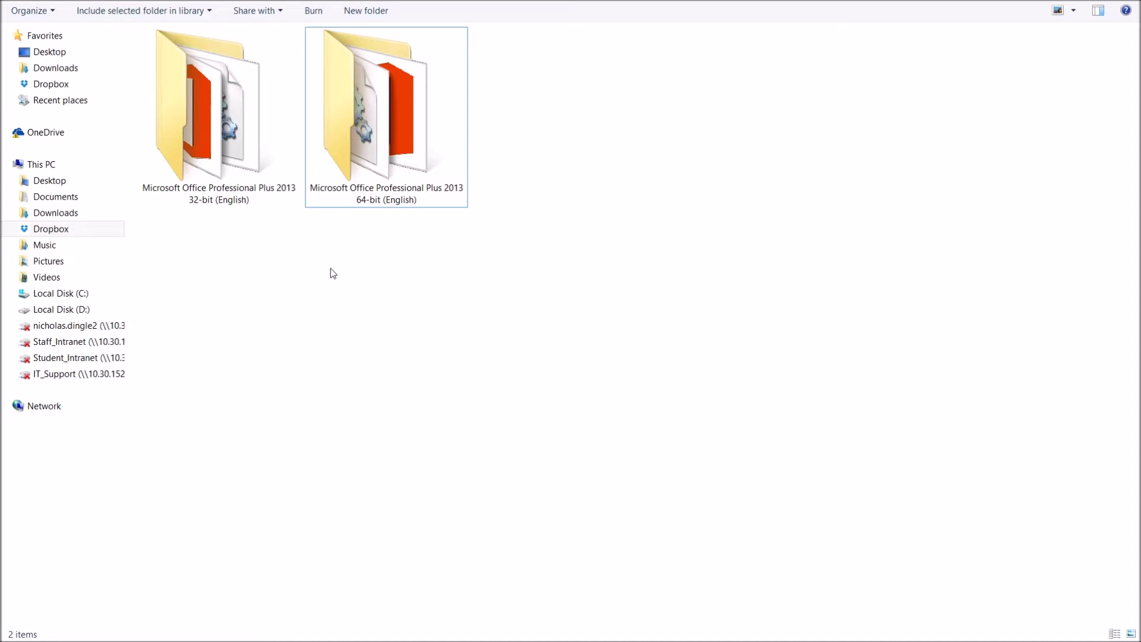
click(337, 201)
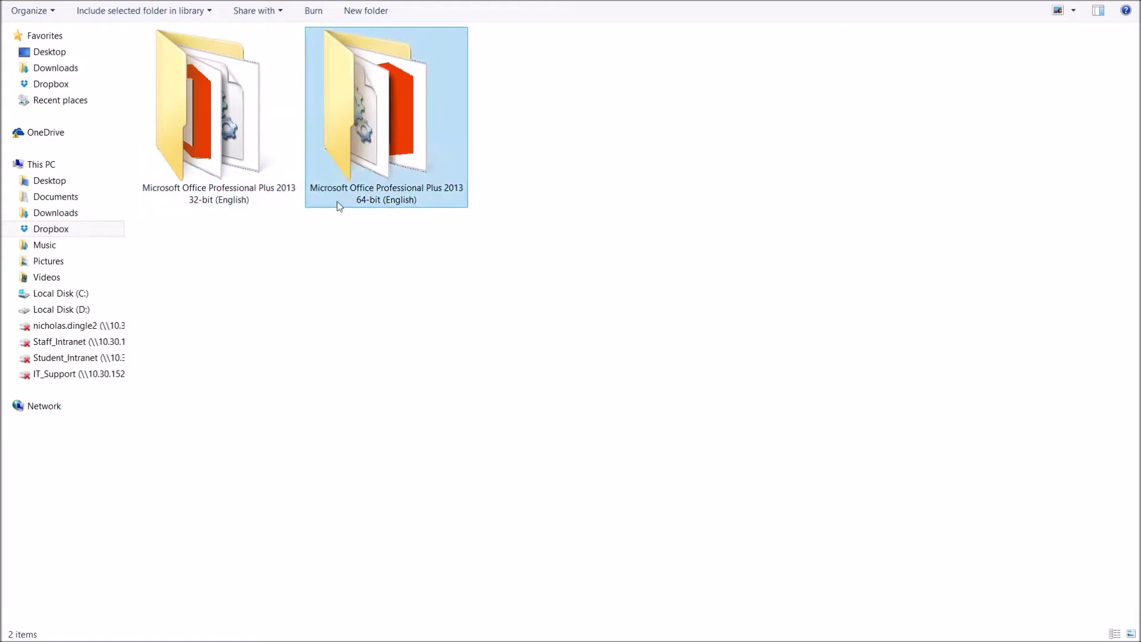
click(379, 299)
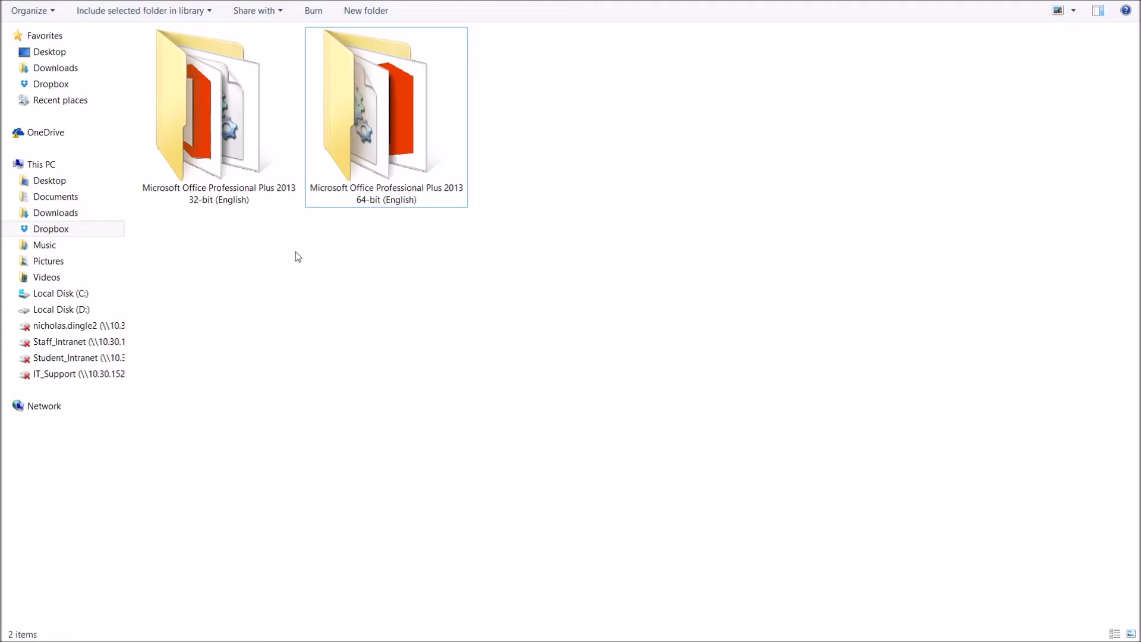
key(Left)
click(301, 338)
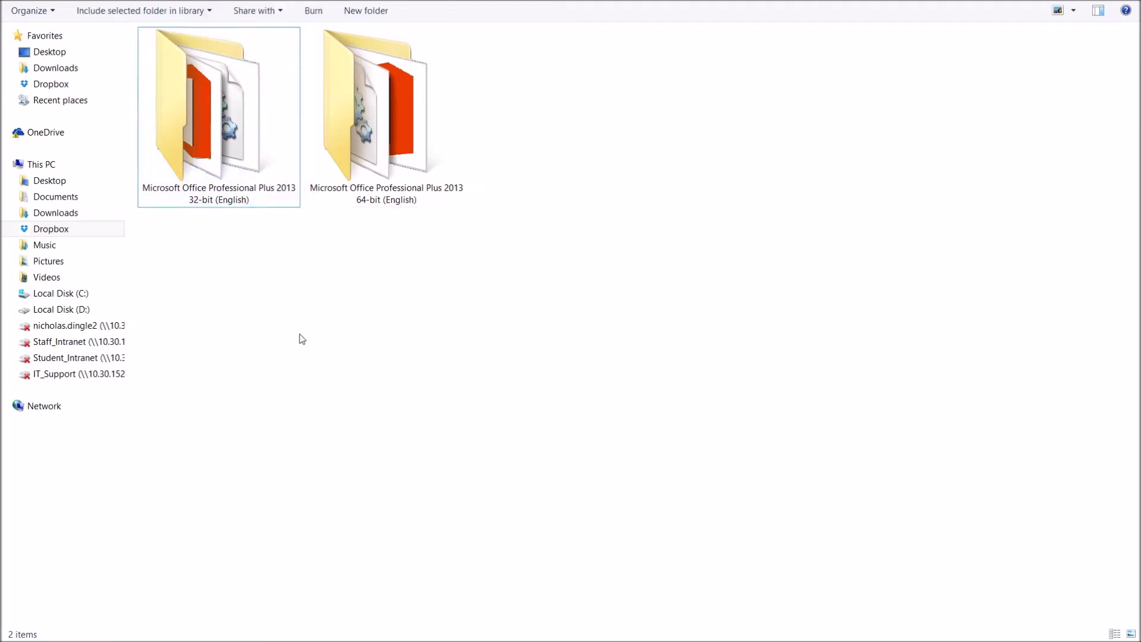
Check this computer's system information from This PC, then close it.
right_click(46, 166)
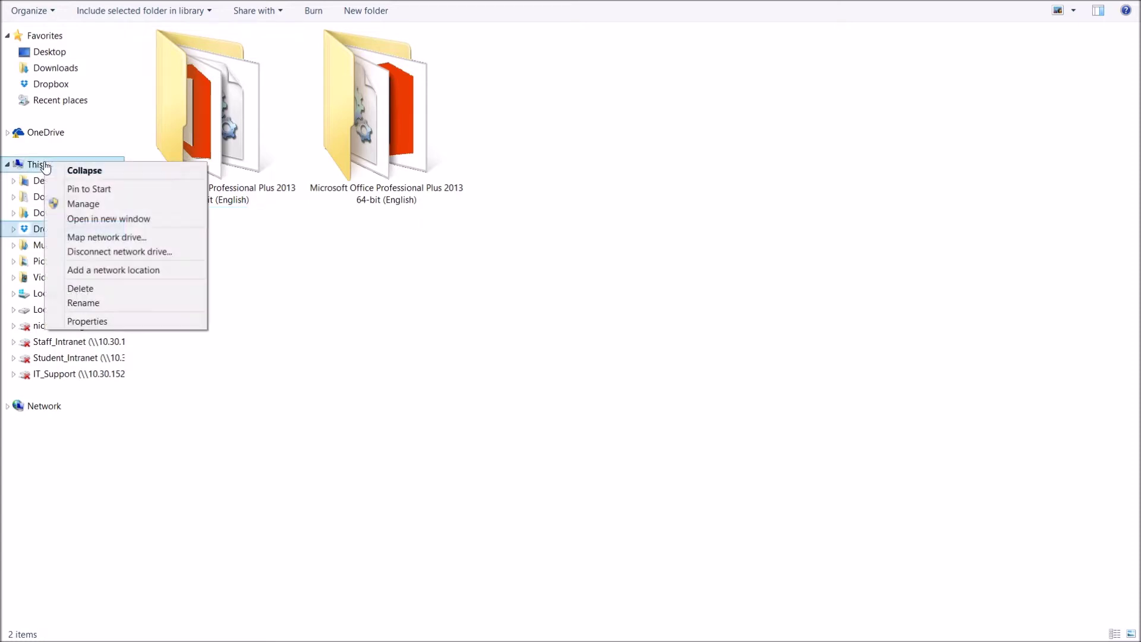
click(87, 321)
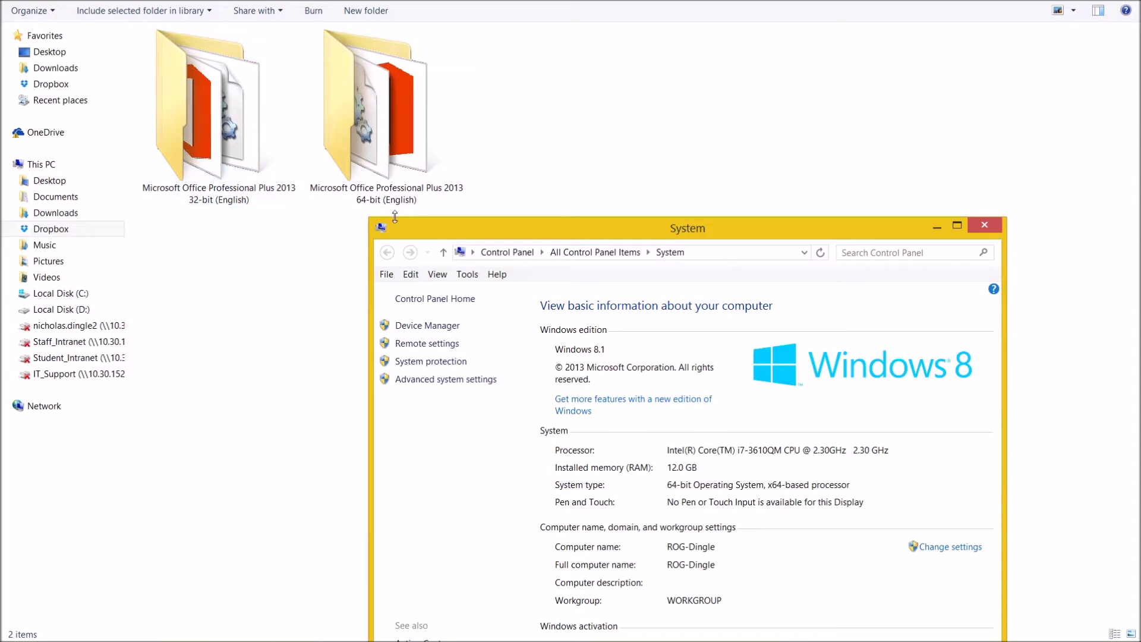
click(983, 226)
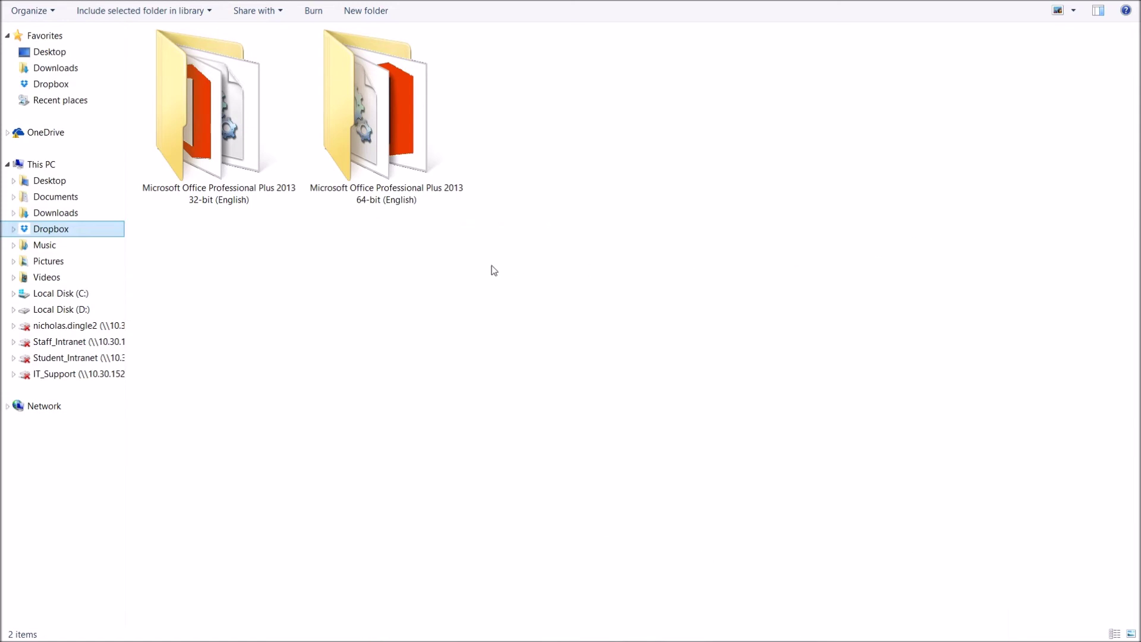
Open the 64-bit Office 2013 folder and select setup.exe.
click(428, 298)
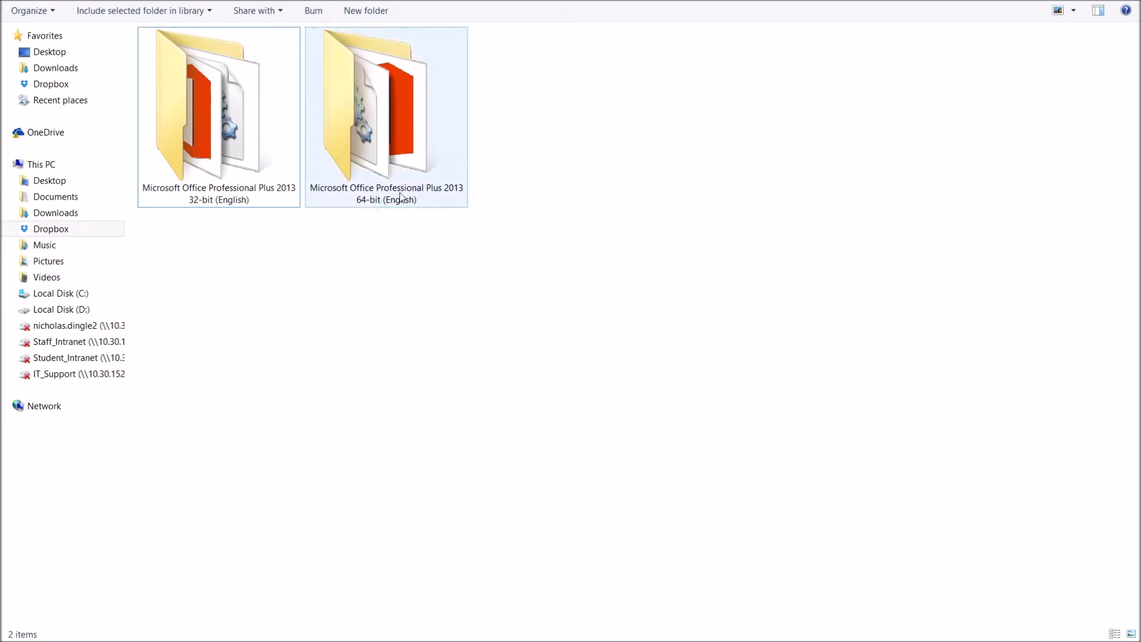
double_click(422, 197)
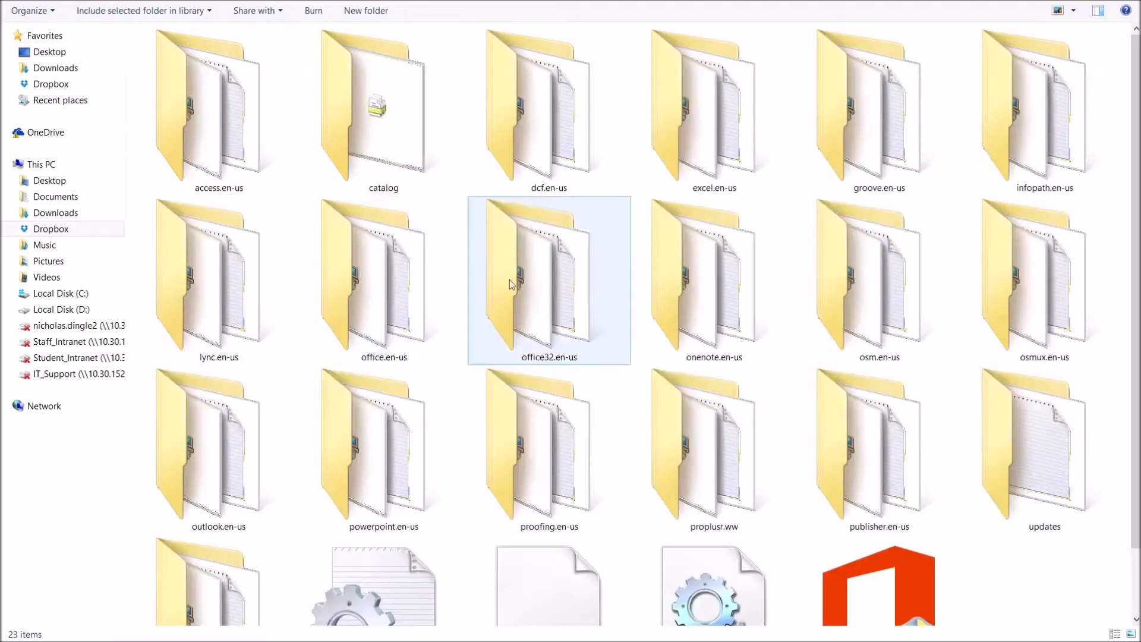
scroll(735, 412, down, 1)
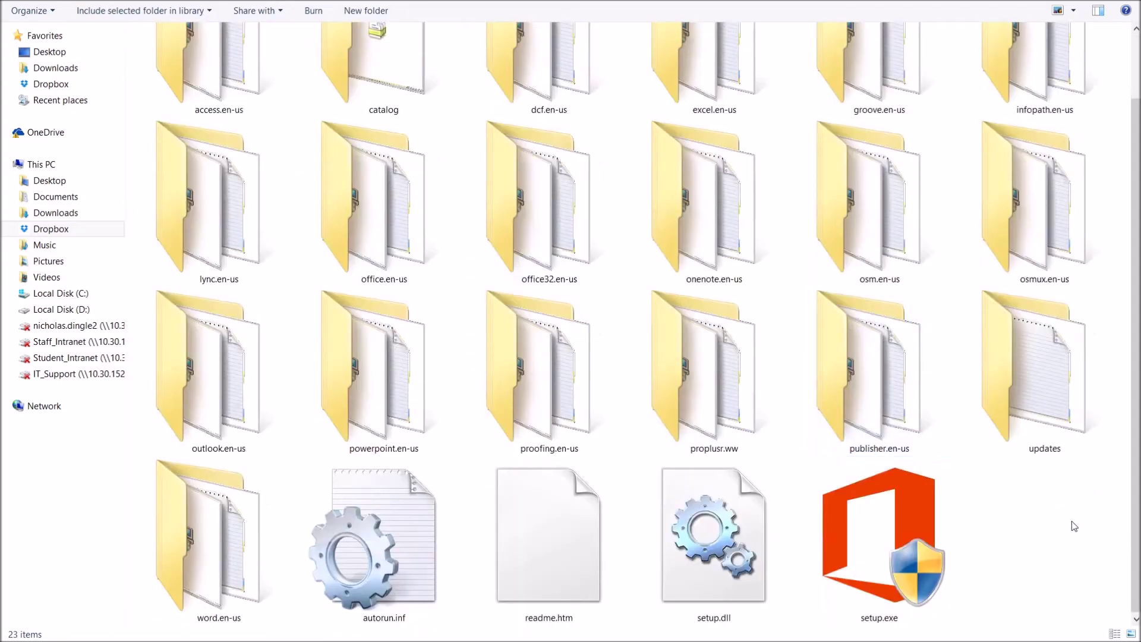
click(924, 523)
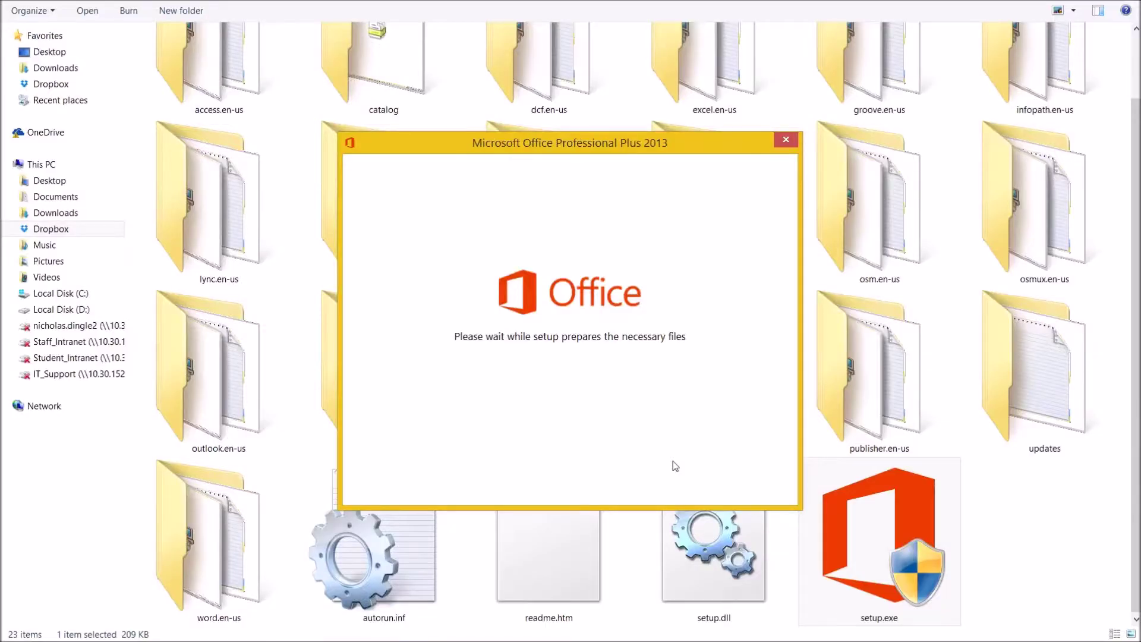
Accept the Office 2013 license terms and continue.
click(514, 479)
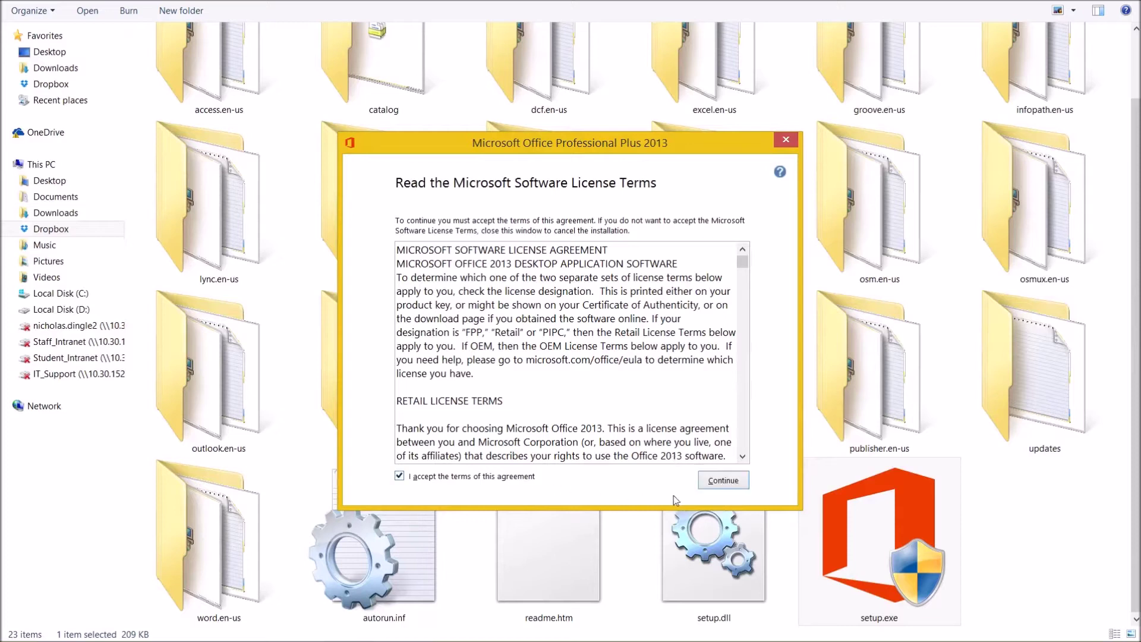
click(725, 482)
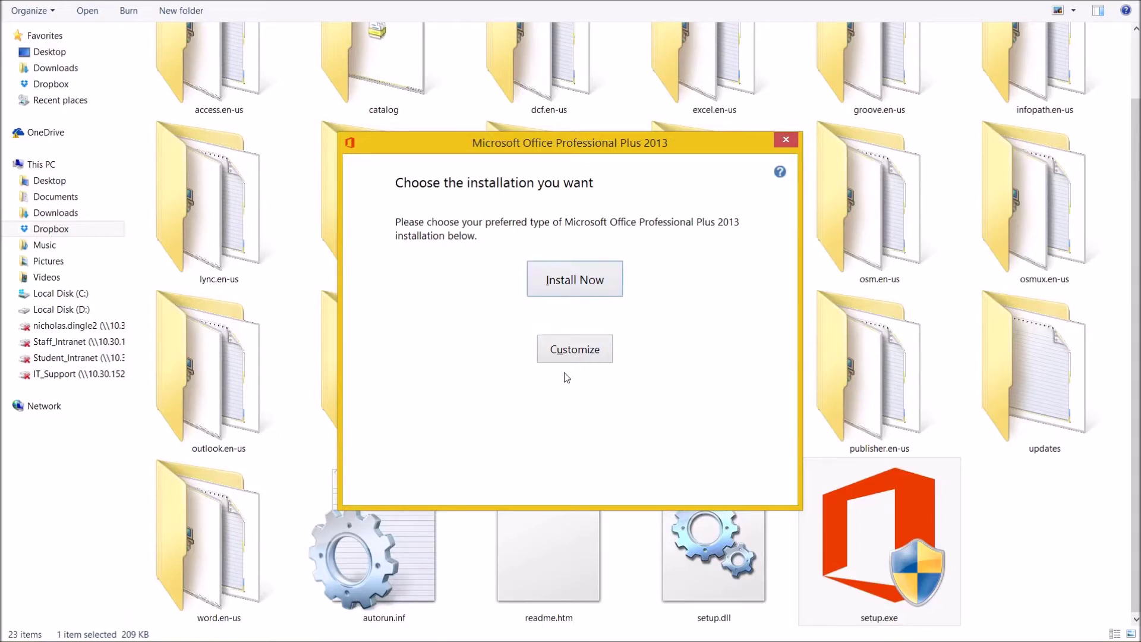
Choose a customized install and exclude InfoPath, Lync, OneNote and Outlook.
click(576, 356)
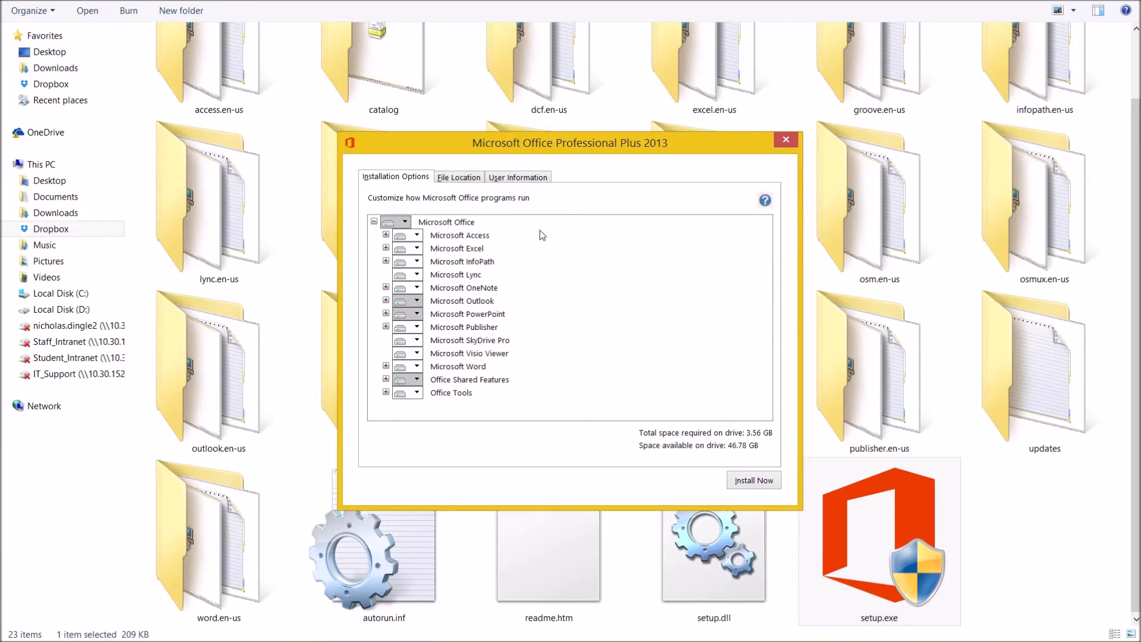
click(410, 263)
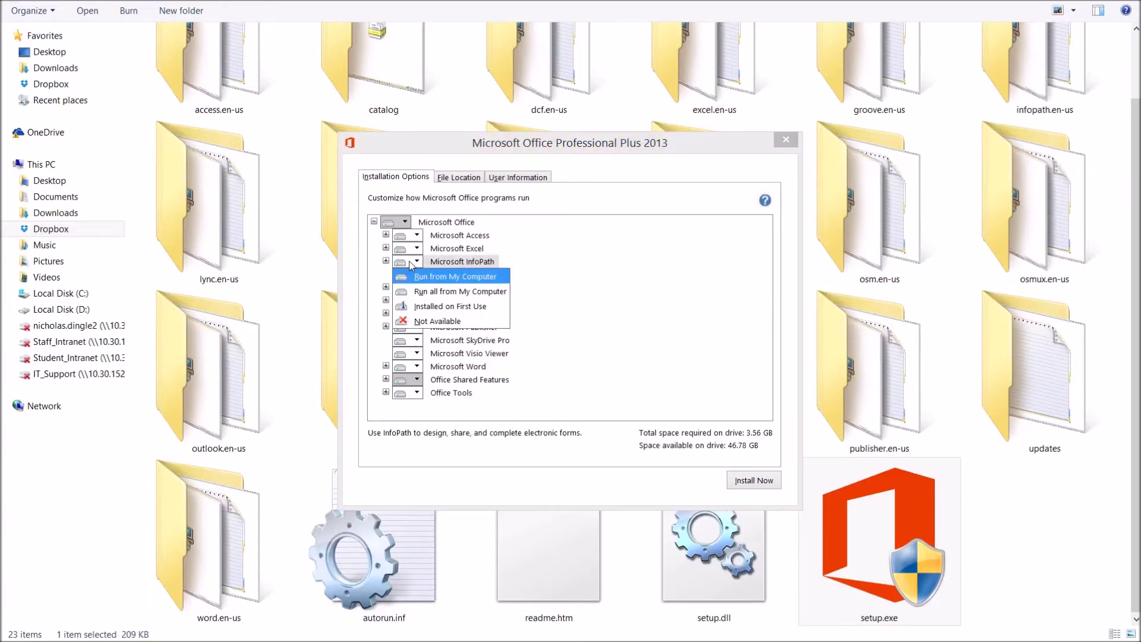
click(459, 323)
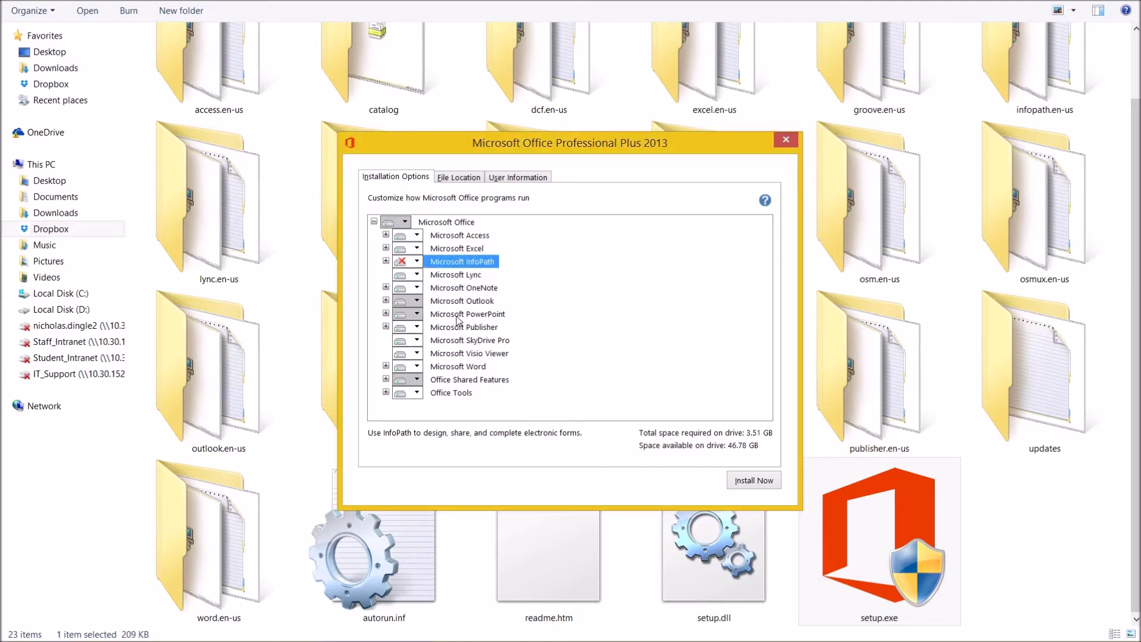
click(410, 276)
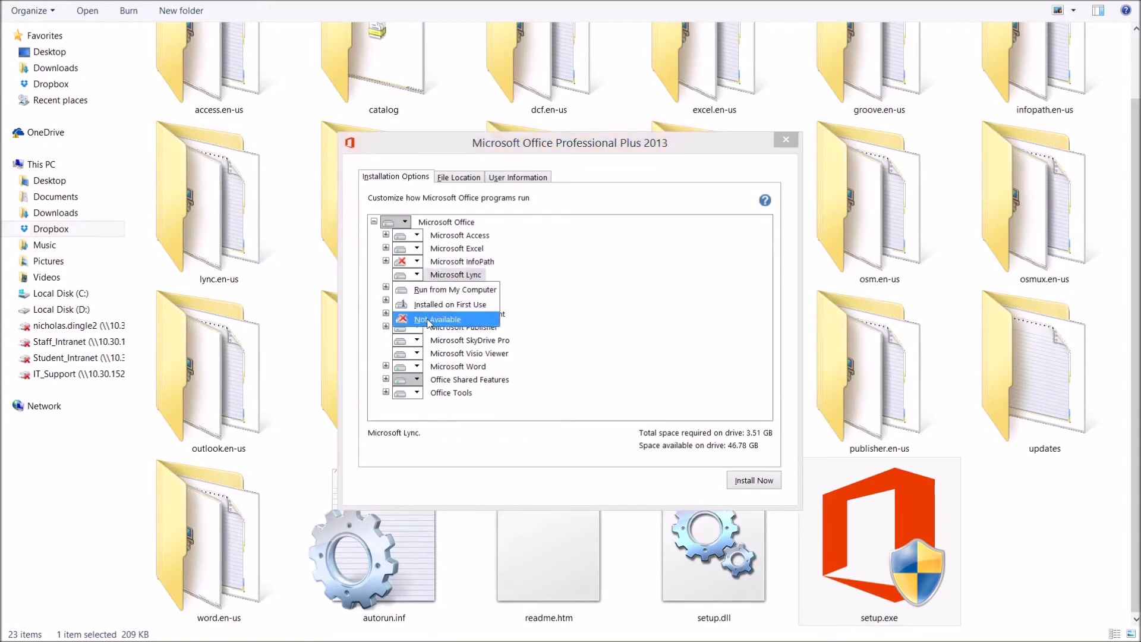
click(428, 320)
click(411, 288)
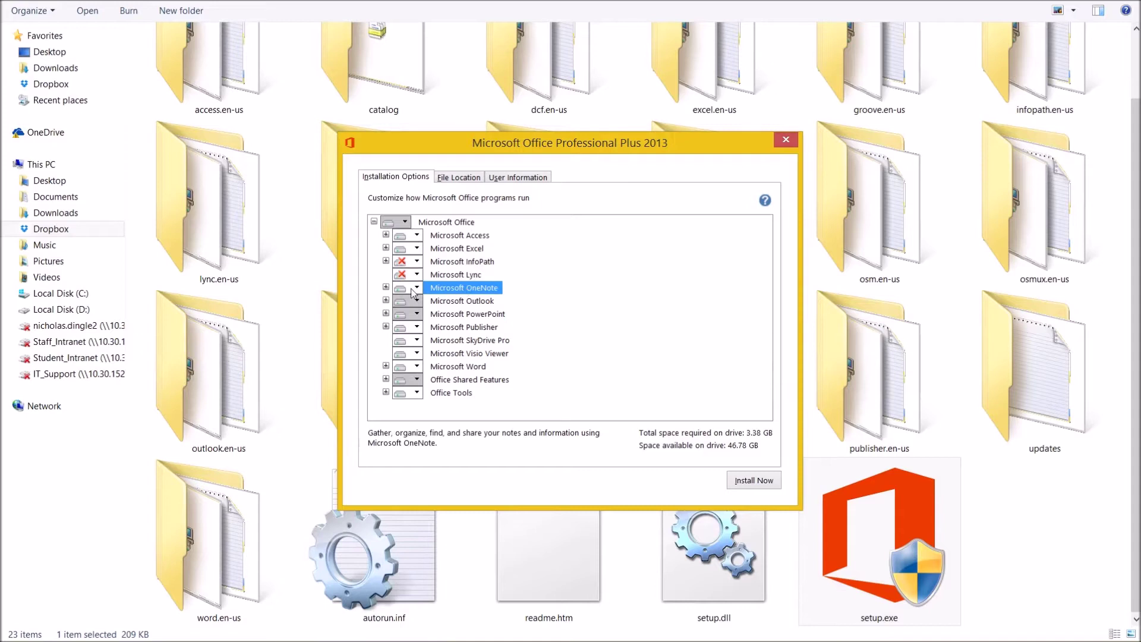
click(415, 288)
click(475, 343)
click(441, 301)
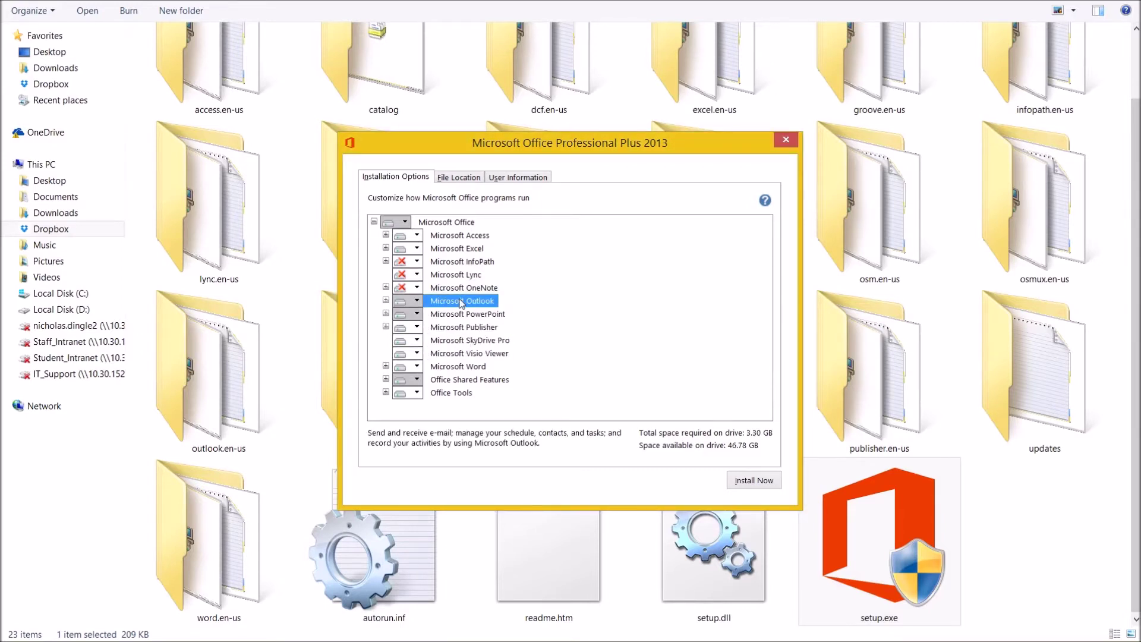
click(415, 302)
click(473, 356)
Set Publisher and Visio Viewer to Not Available.
click(458, 327)
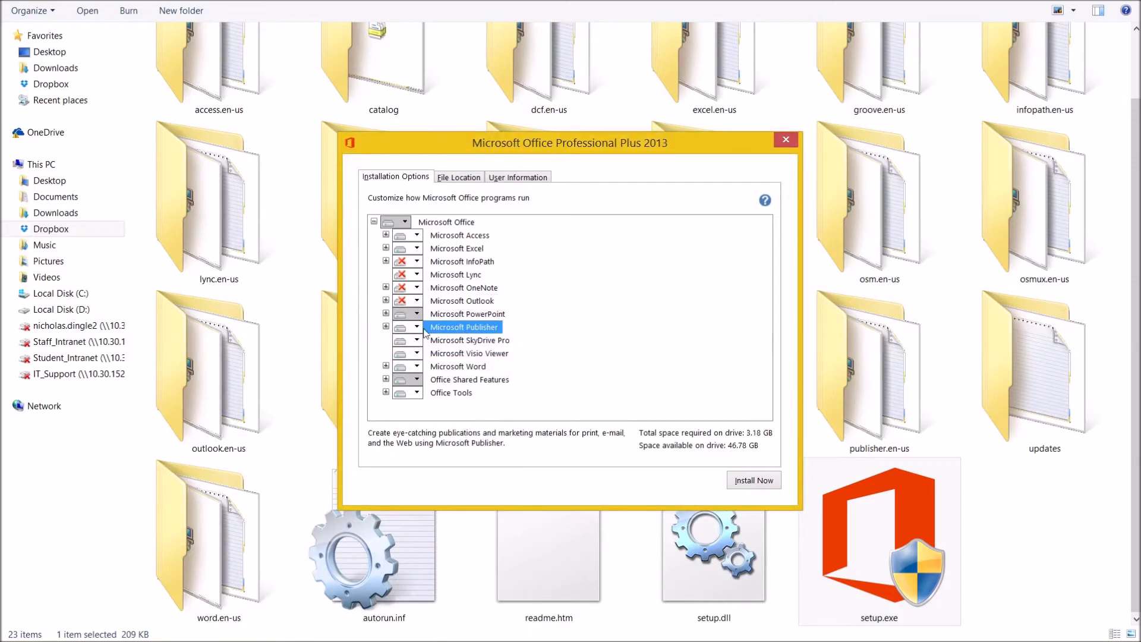
click(416, 327)
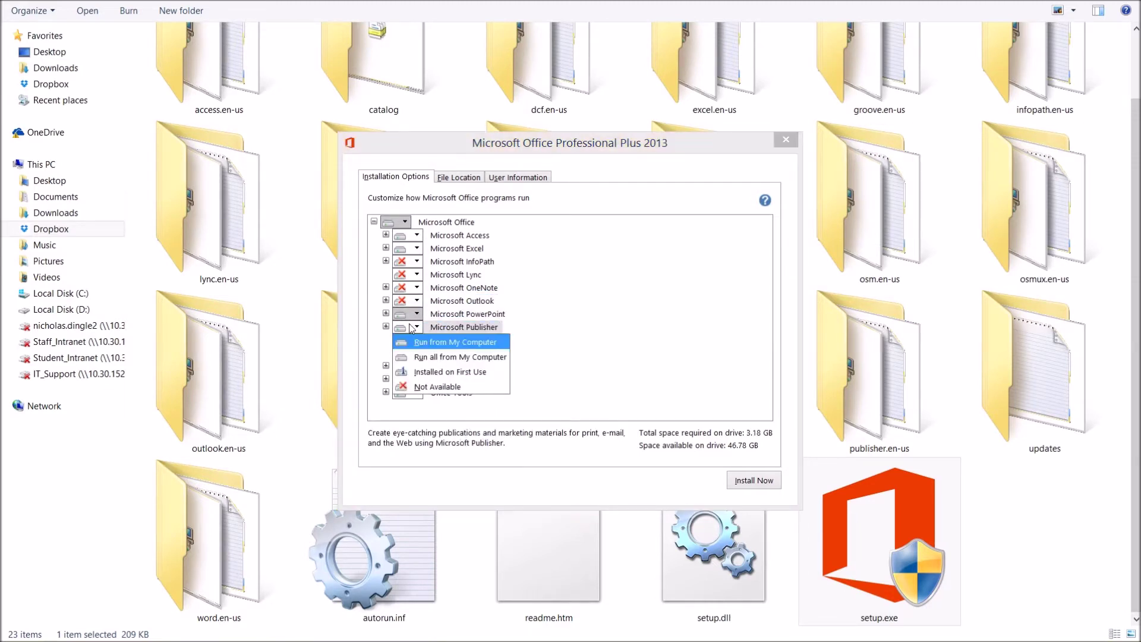
click(420, 387)
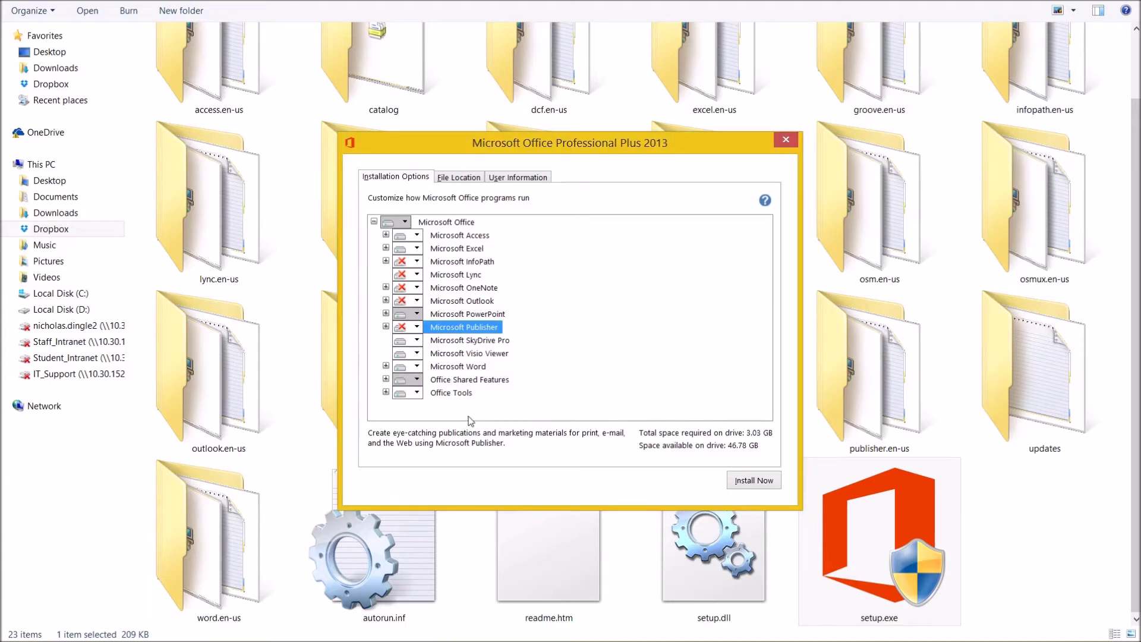
click(475, 342)
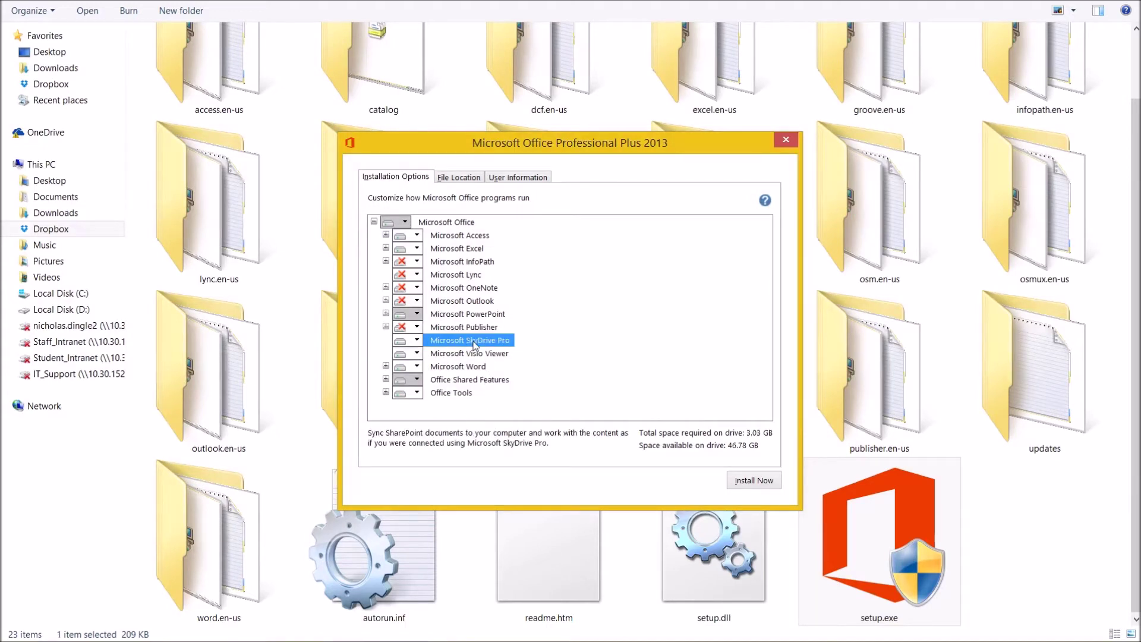
click(458, 354)
click(416, 353)
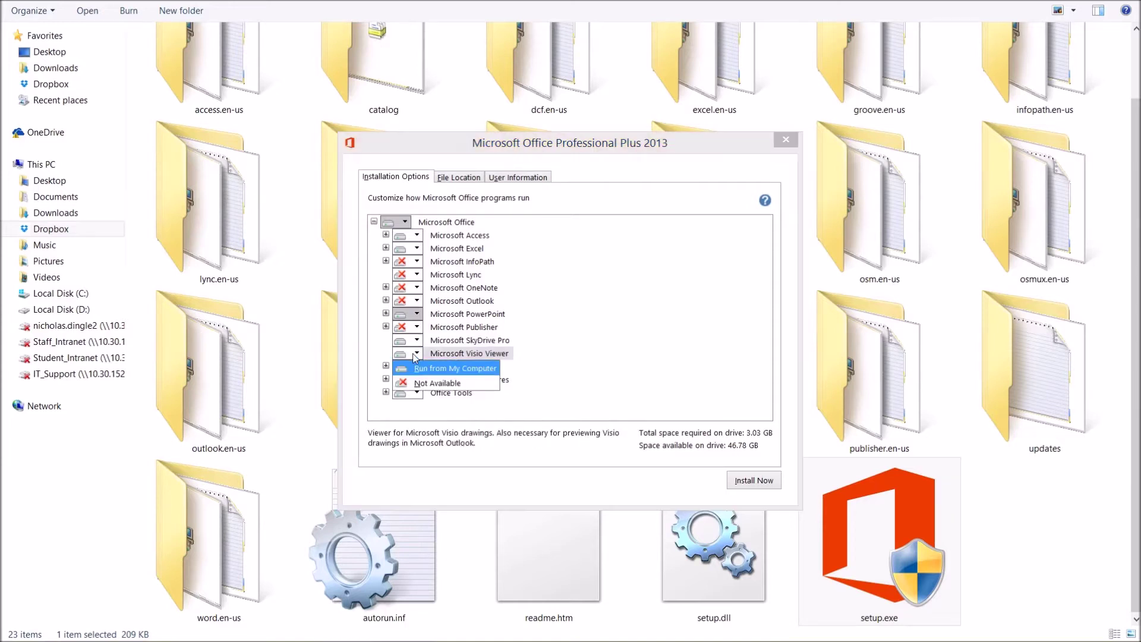
click(419, 384)
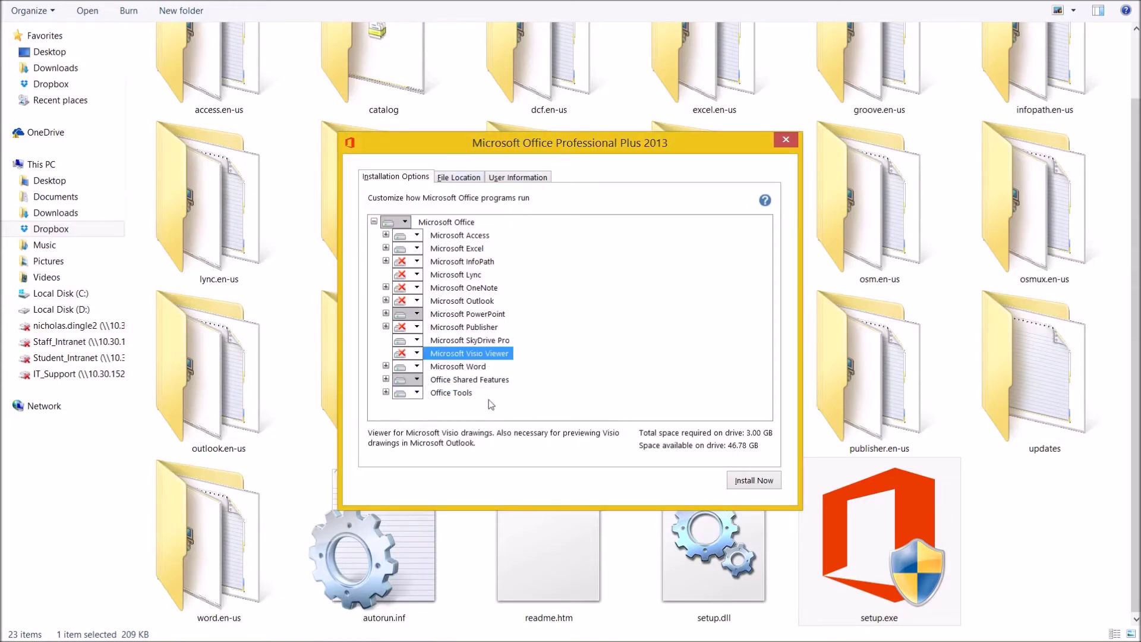
Keep Access on this computer and switch Publisher to Run from My Computer.
click(413, 235)
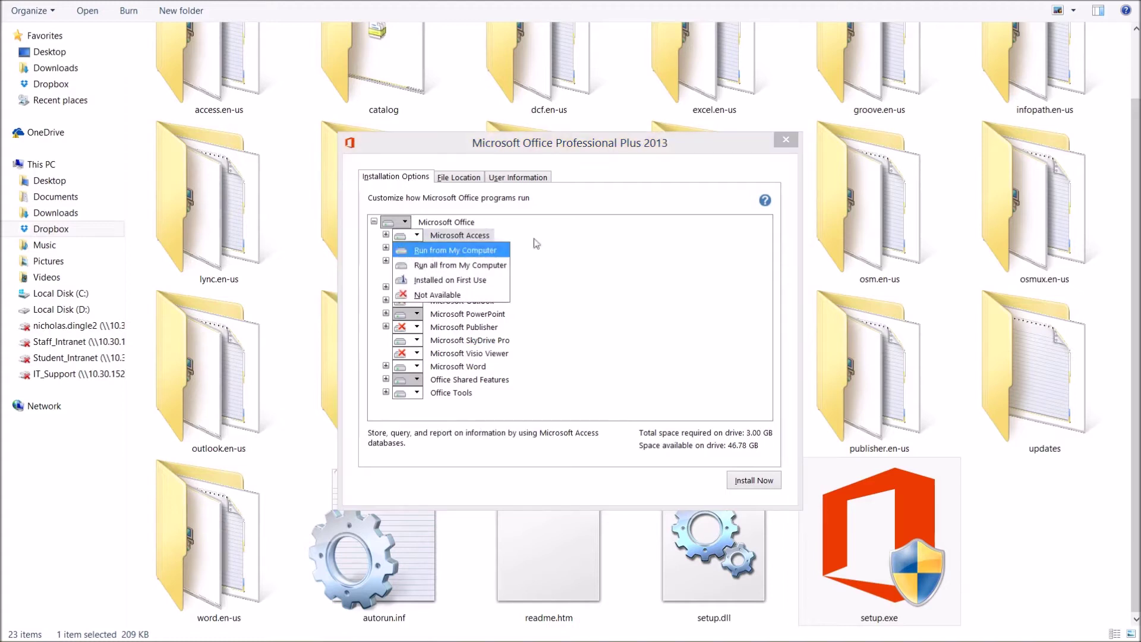
click(416, 250)
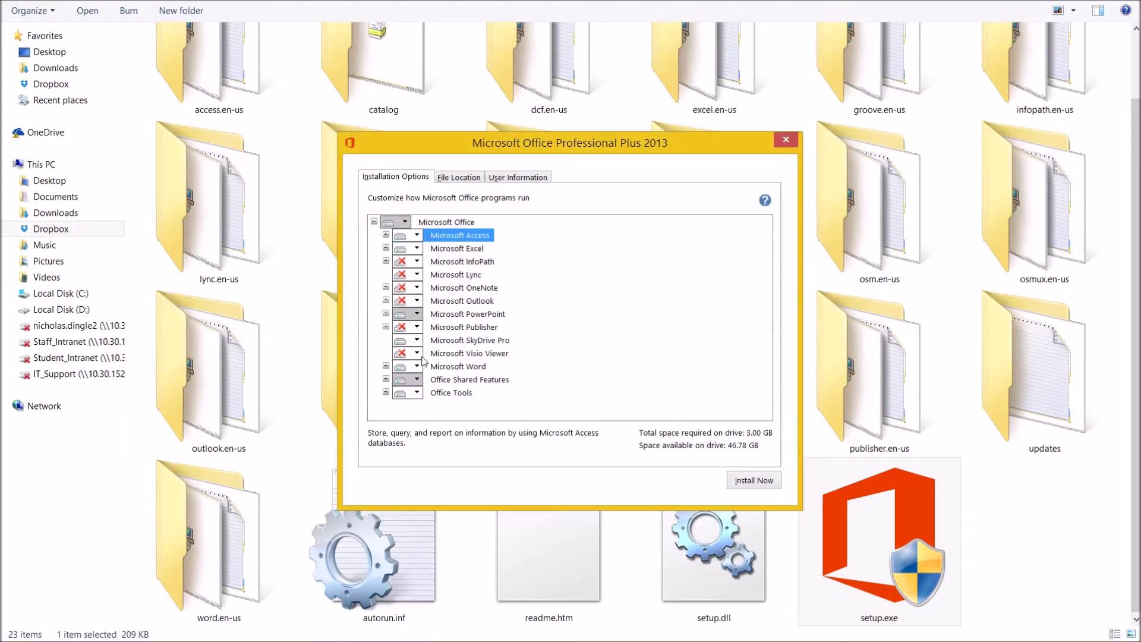
click(385, 314)
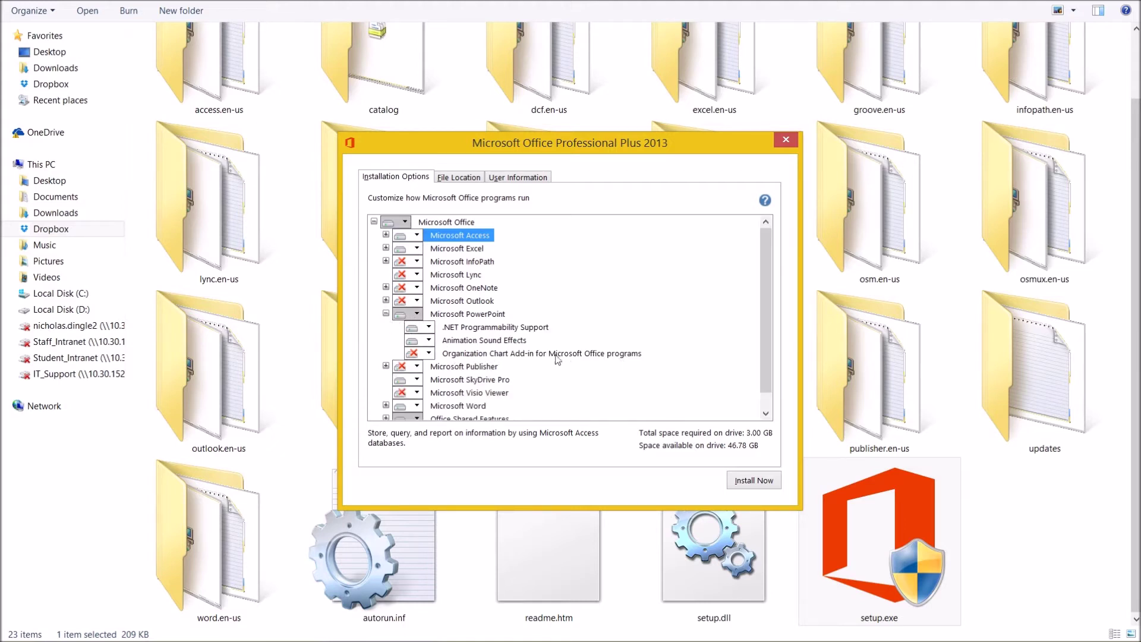
click(386, 314)
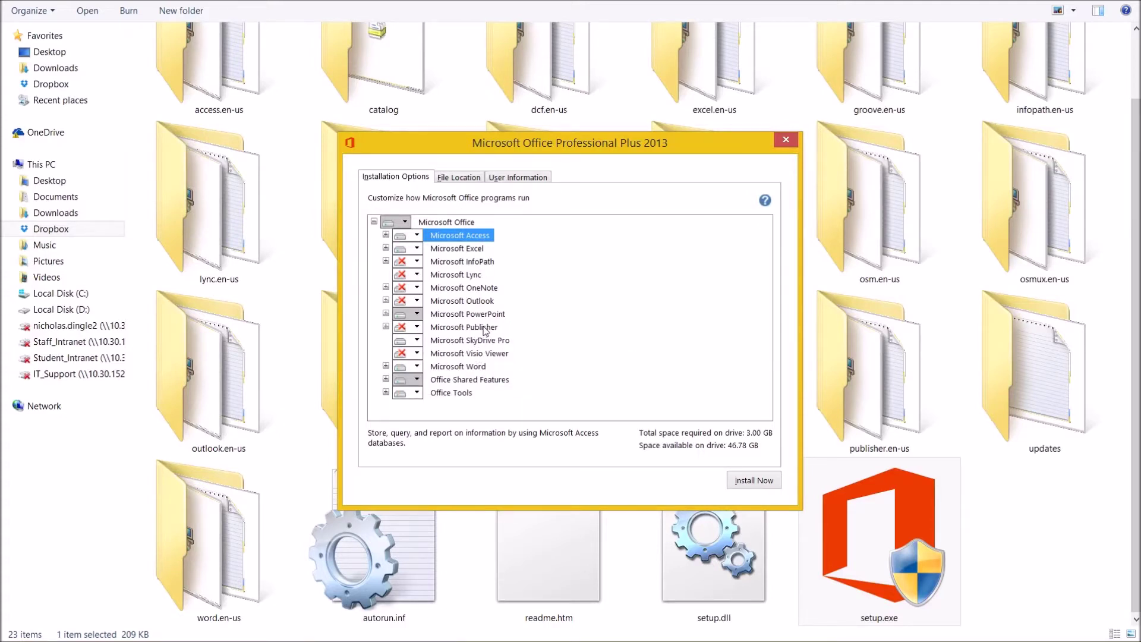
click(484, 264)
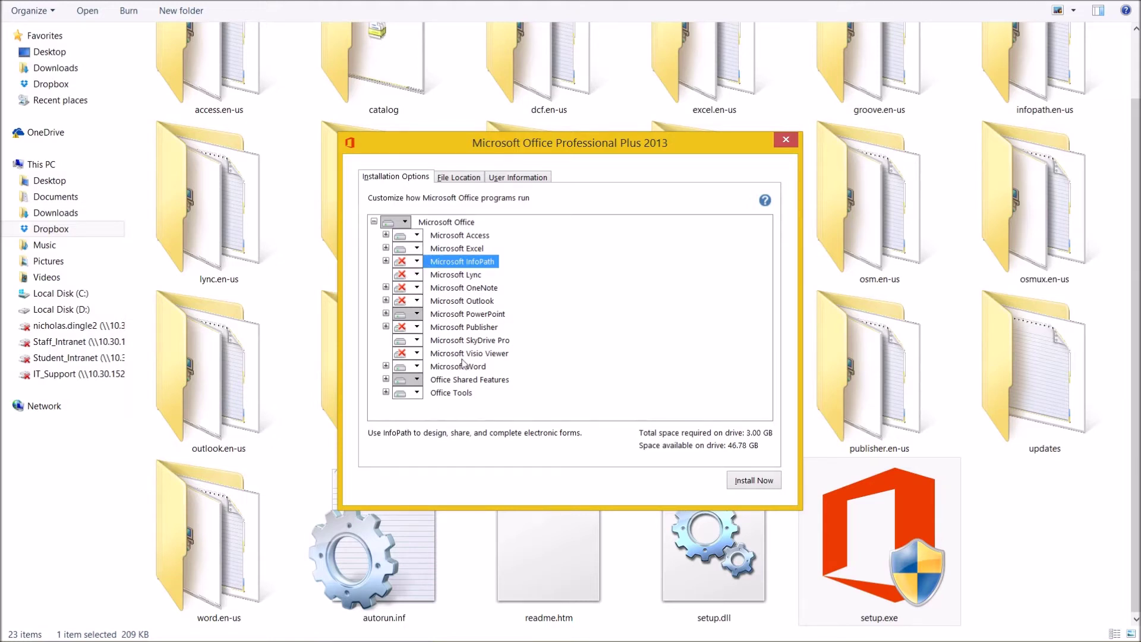
click(418, 328)
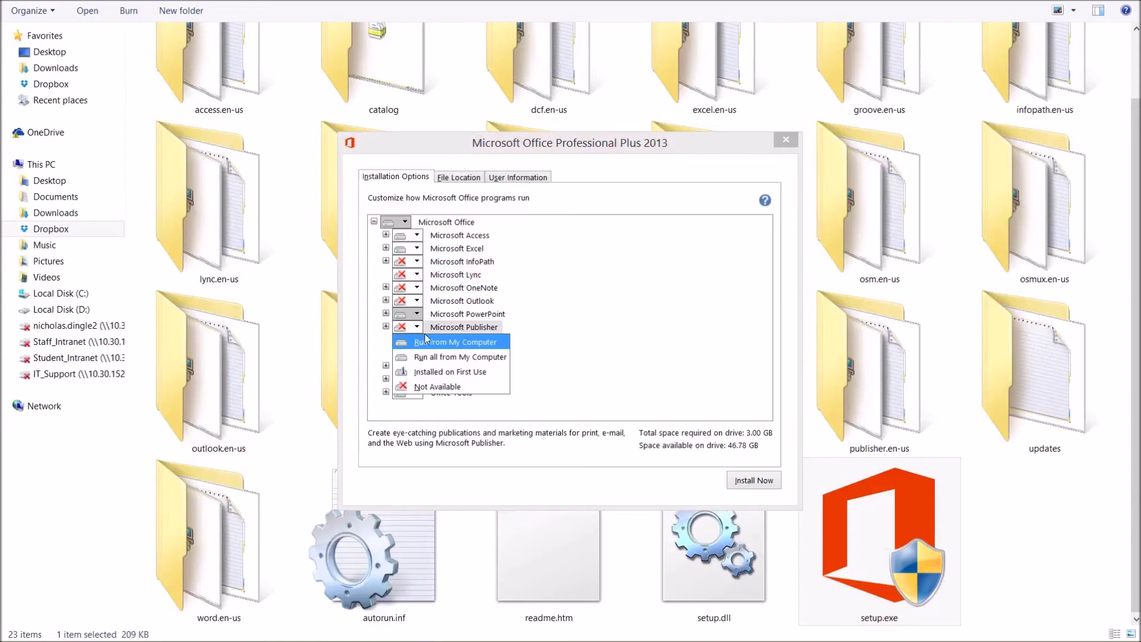
click(426, 340)
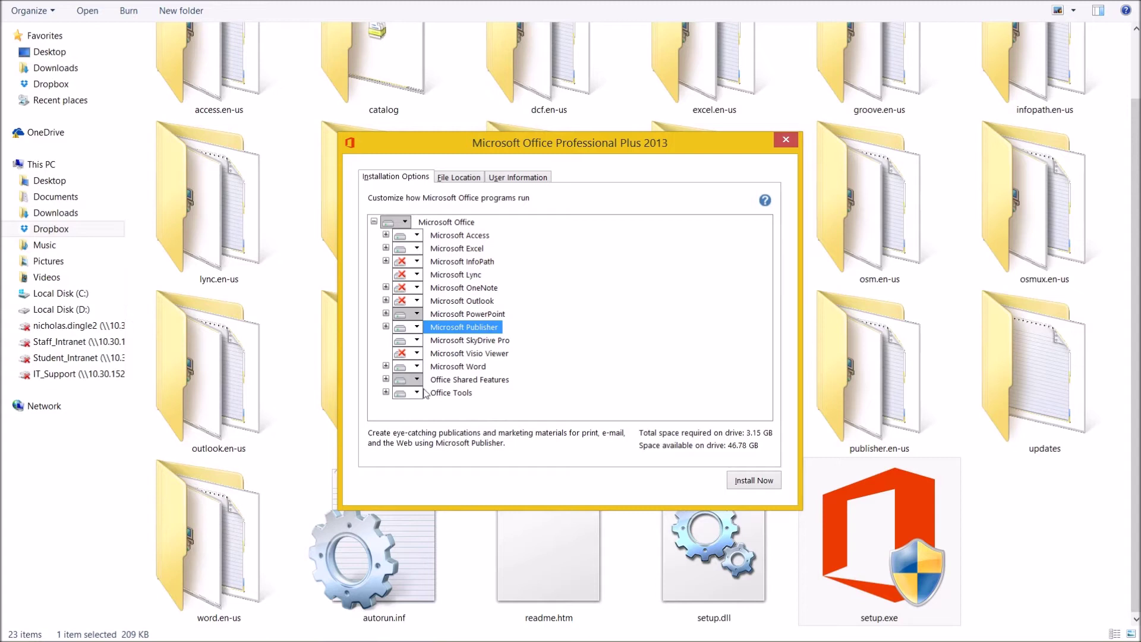
Replace C:\Program Files with D:\Apps so Office installs to D:\Apps\Microsoft Office.
click(469, 180)
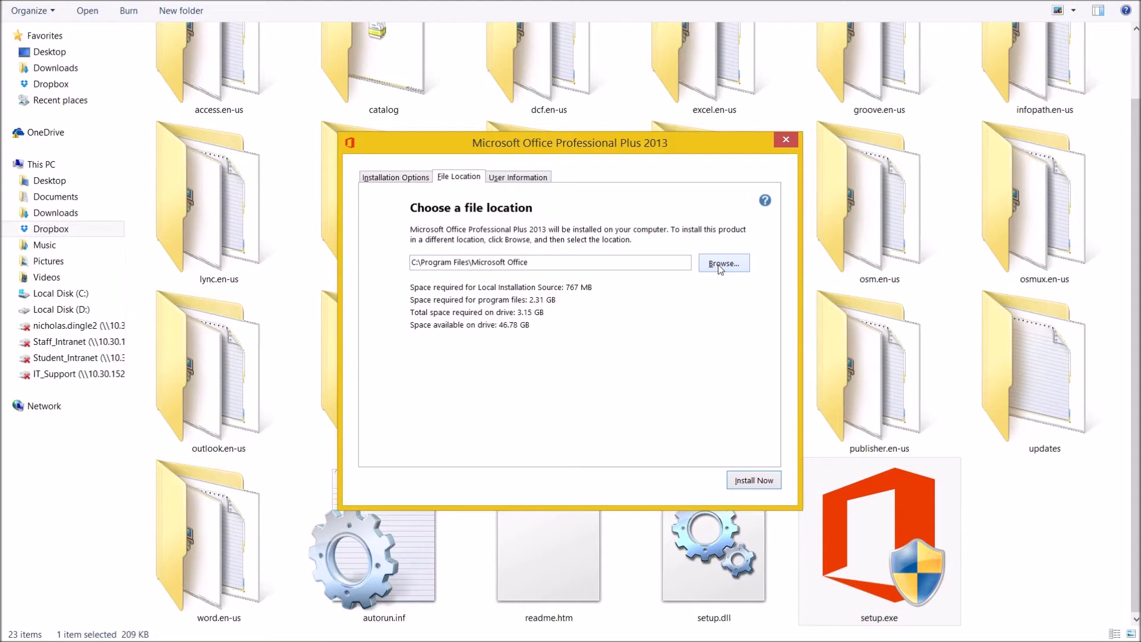
drag(469, 262, 411, 262)
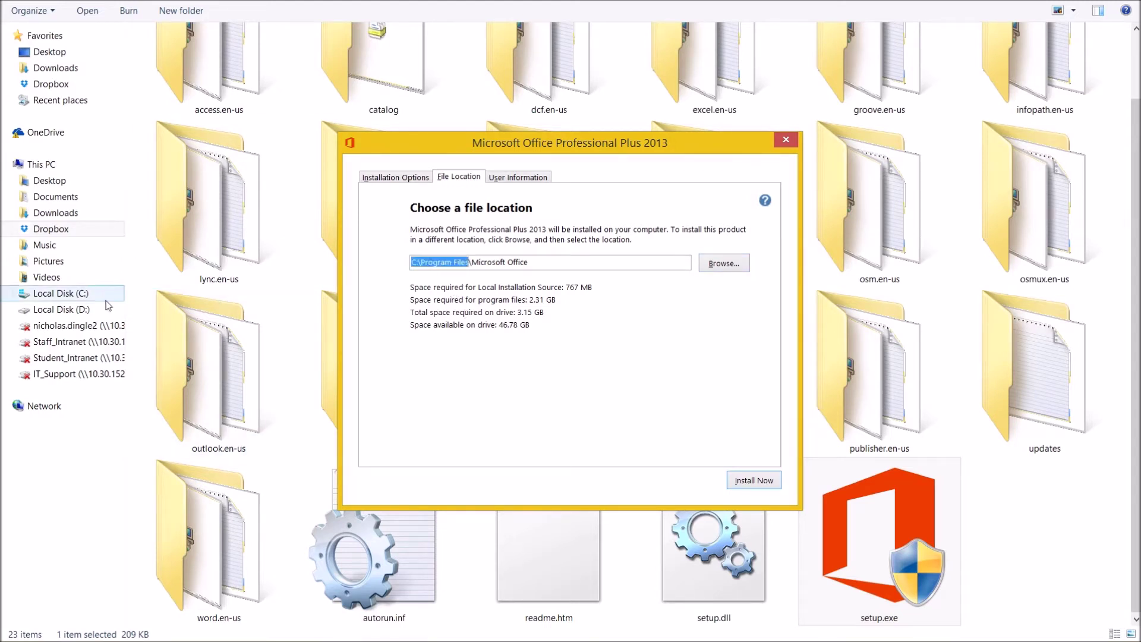
text(D:\A)
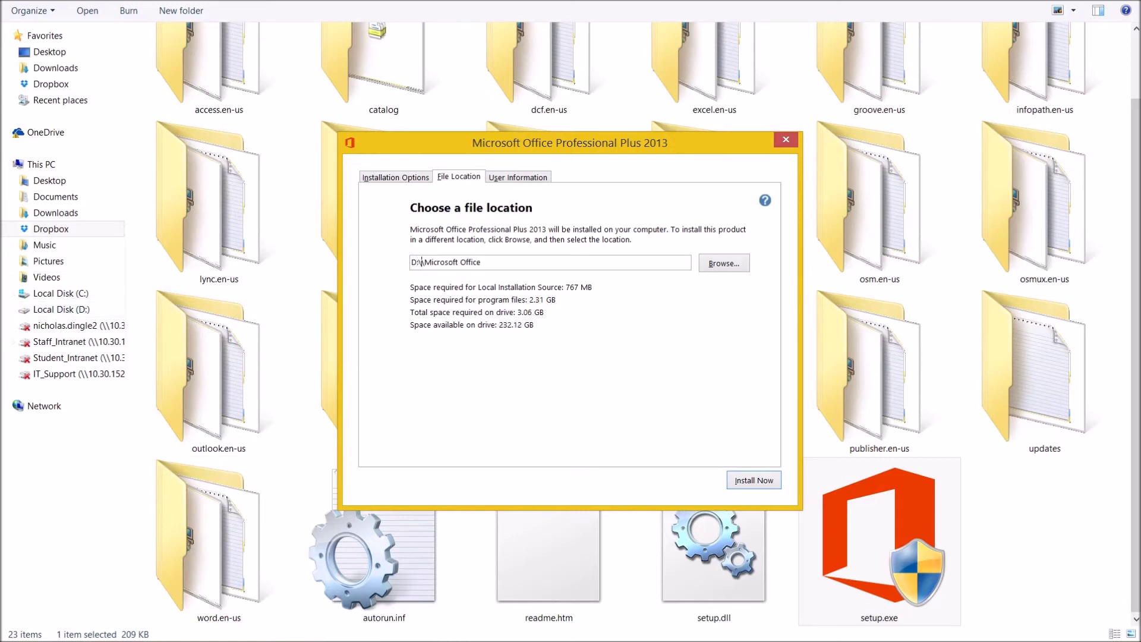
text(pps)
drag(519, 265, 443, 262)
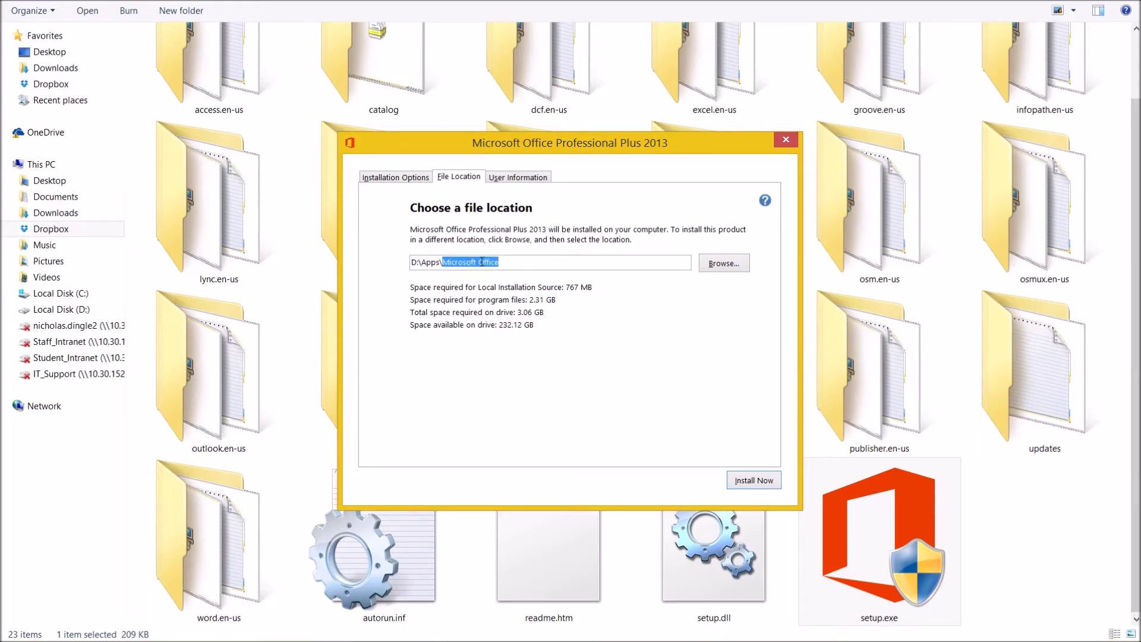
click(523, 262)
click(516, 178)
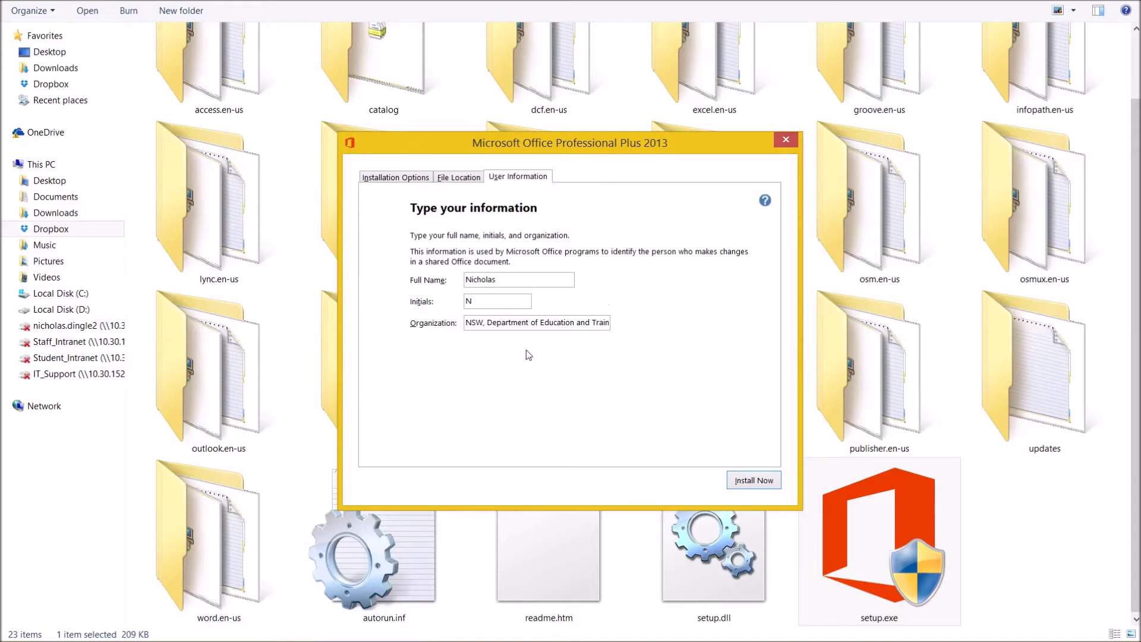
Finish the user's full name and initials, check the organization, and start installing.
click(505, 280)
text(Dingle)
click(508, 305)
text(D)
drag(480, 322, 693, 320)
click(567, 324)
drag(567, 325, 434, 334)
click(527, 322)
click(754, 481)
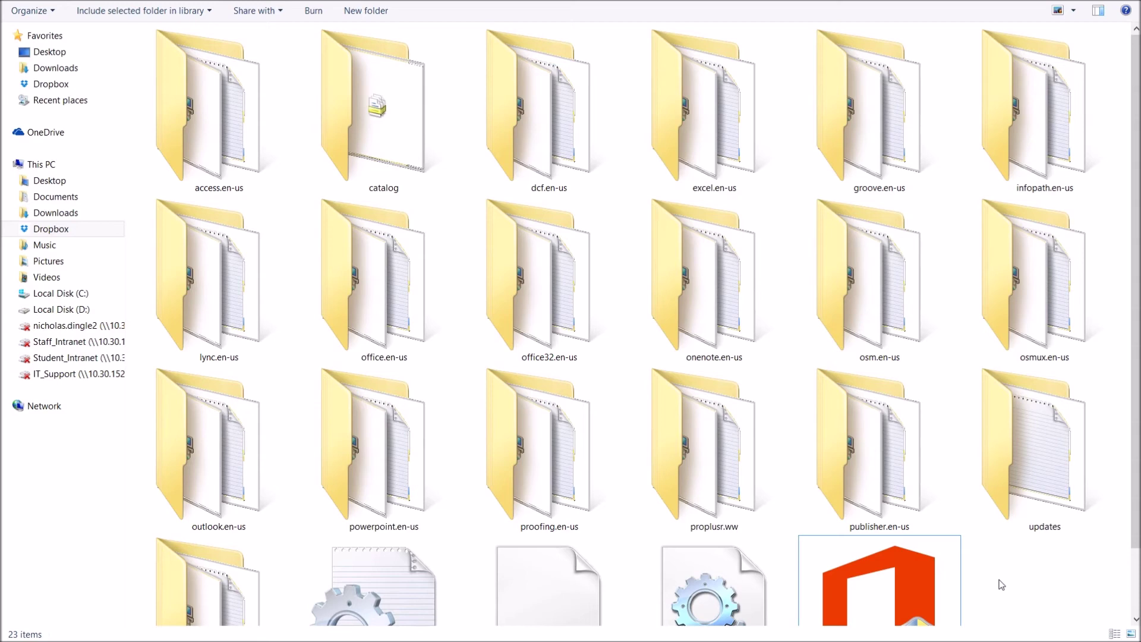
Expand the Microsoft Office 2013 folder under the Start menu's All Programs.
click(16, 628)
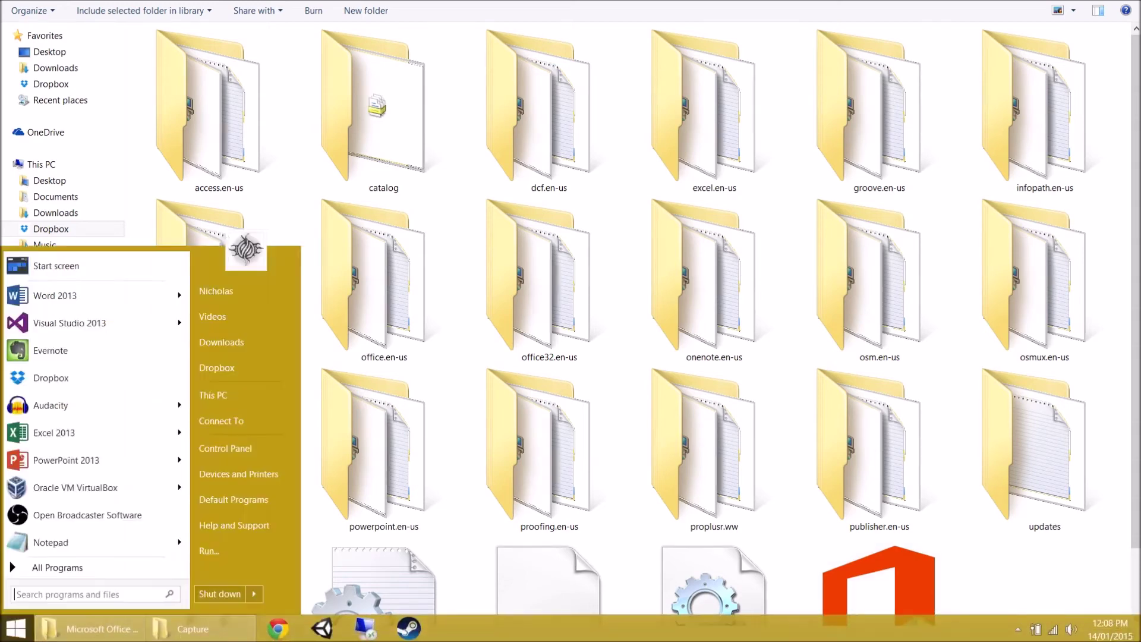
click(16, 628)
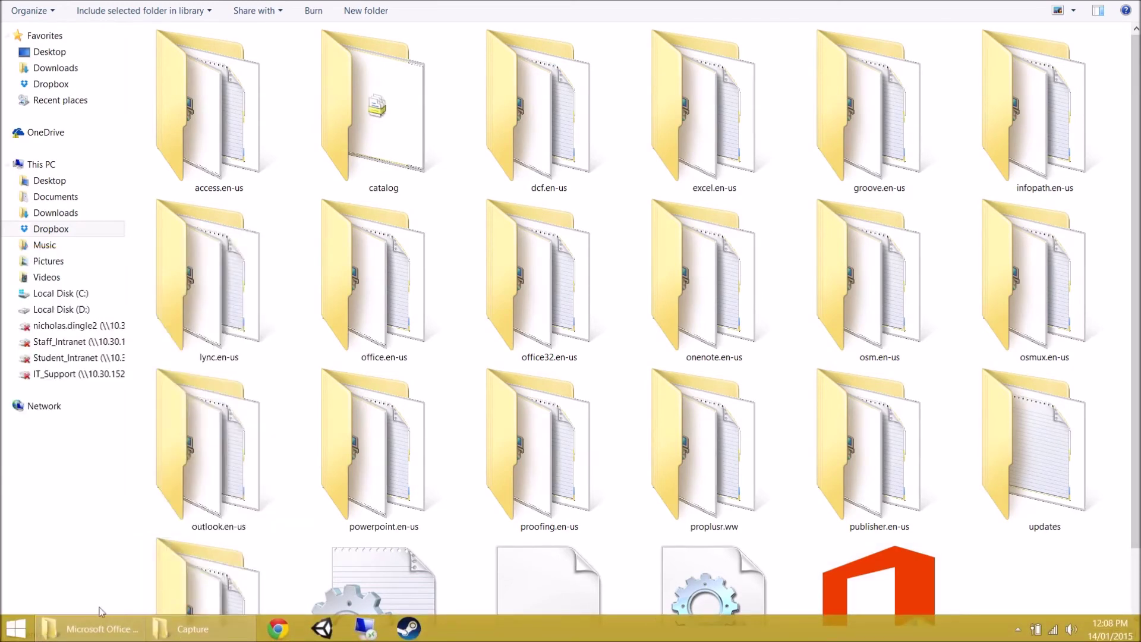
click(23, 630)
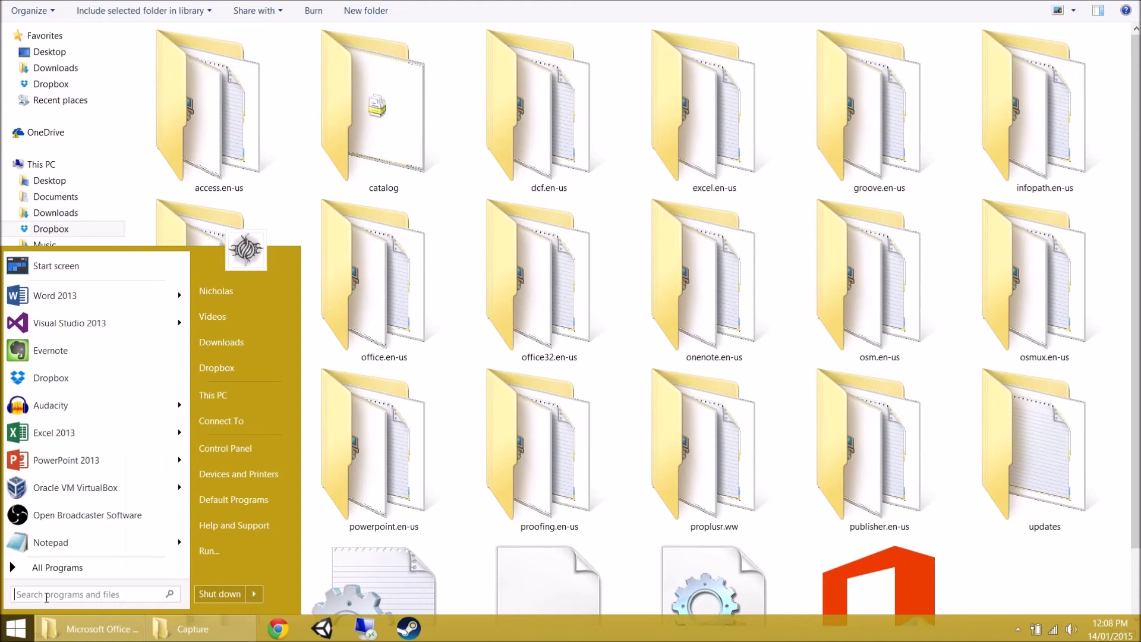
click(105, 577)
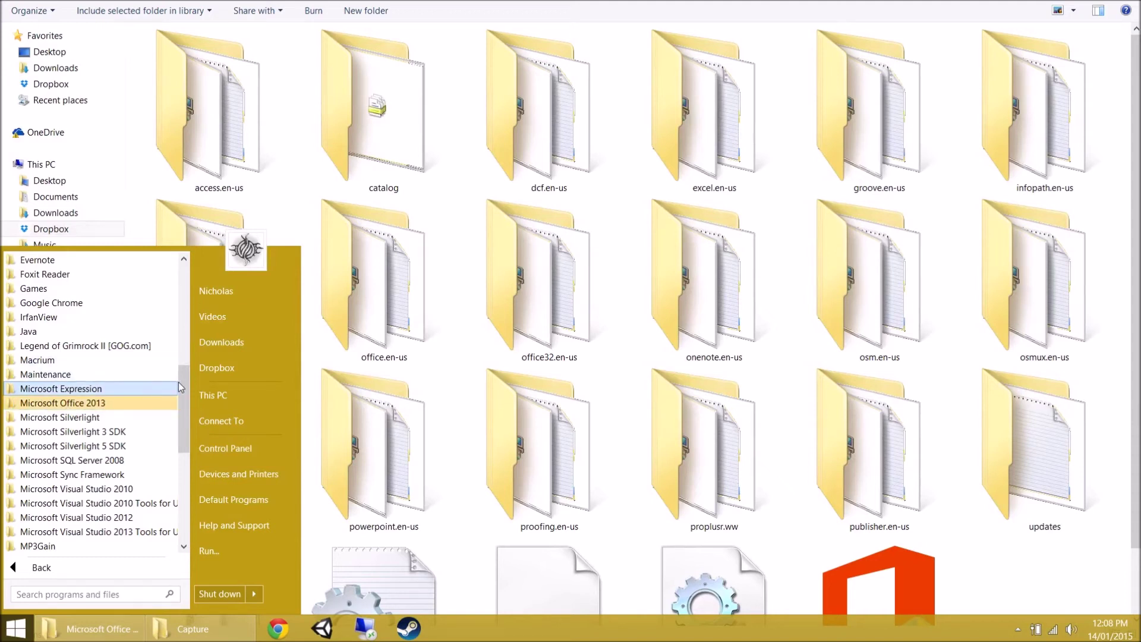
drag(180, 387, 177, 279)
scroll(140, 391, down, 8)
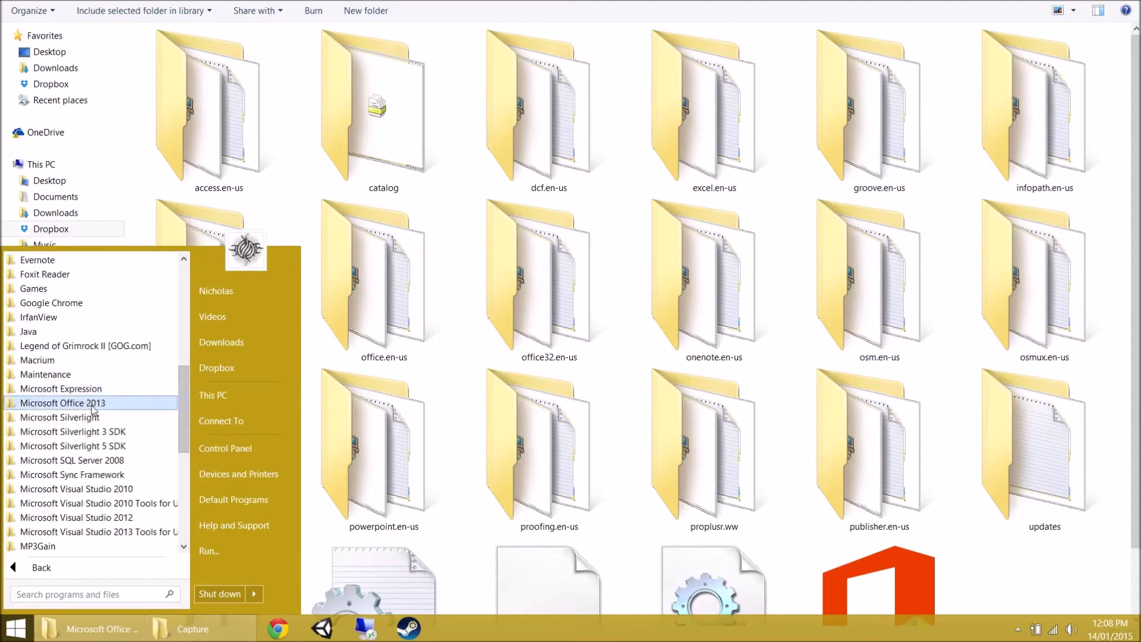
click(94, 404)
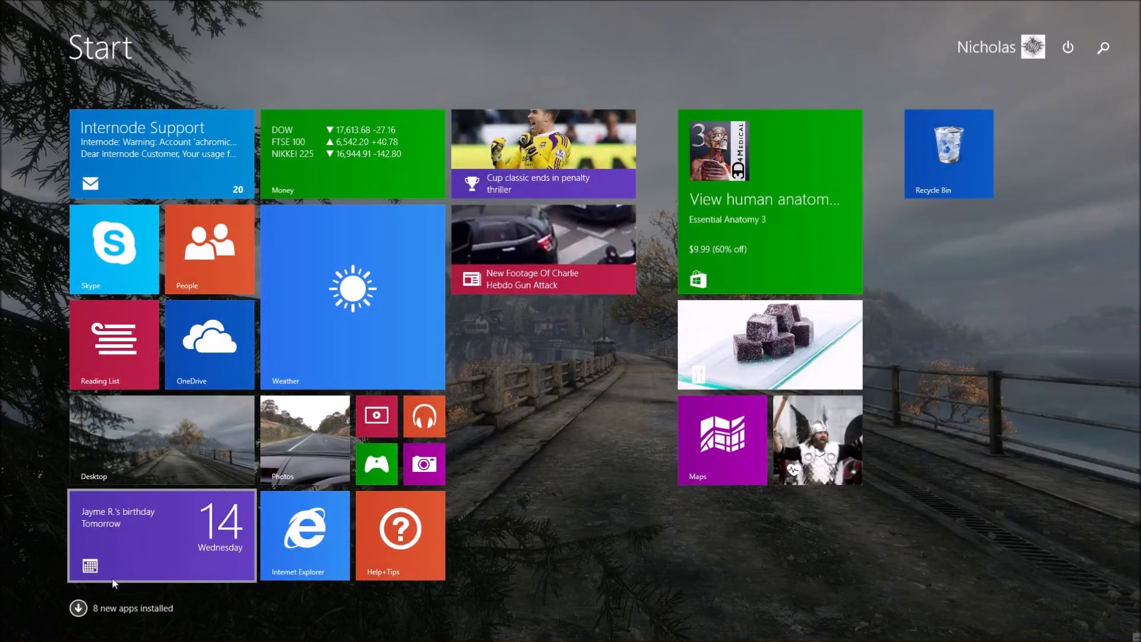
Show Start screen apps by name and scroll right to the Microsoft Office 2013 group.
click(78, 609)
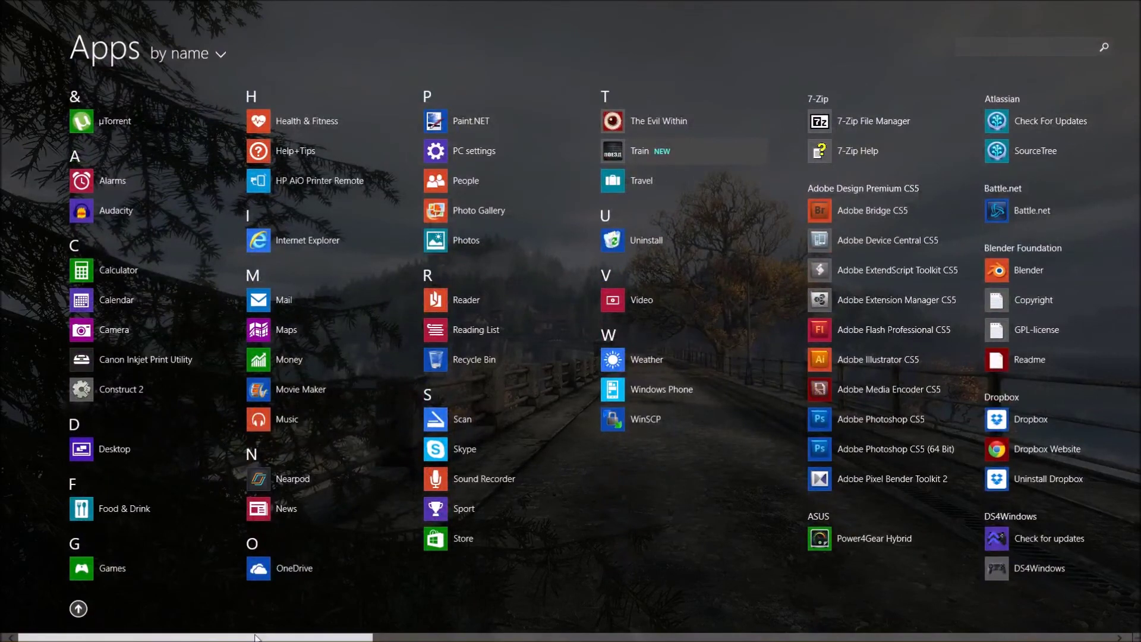
scroll(101, 600, right, 2)
scroll(546, 576, right, 10)
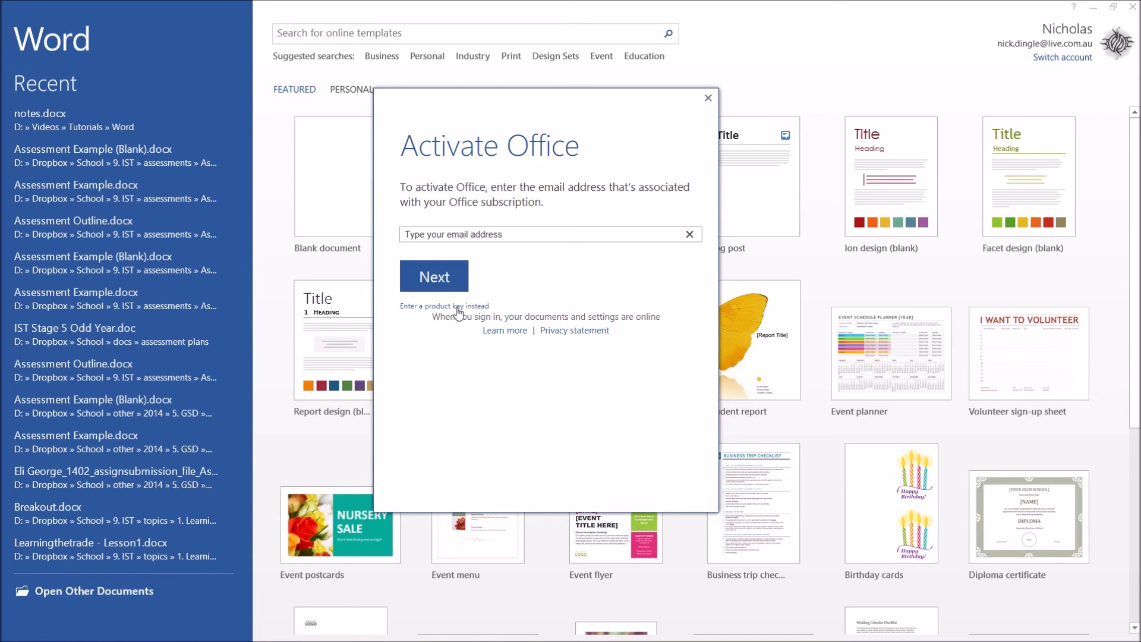
Choose to activate Word 2013 with a product key instead of an email address.
click(486, 313)
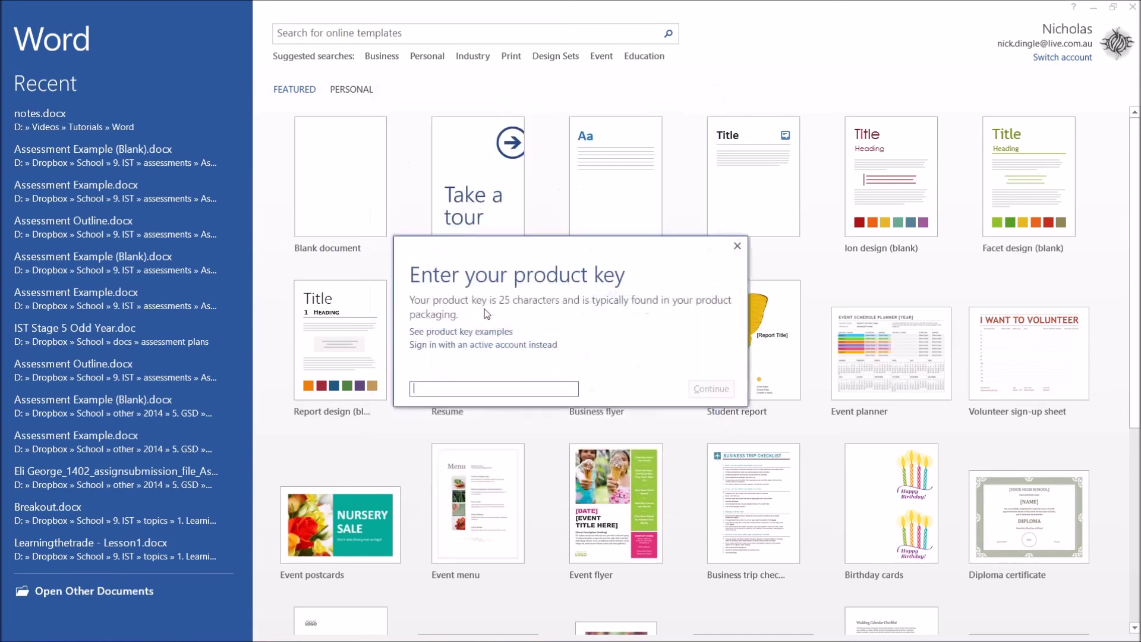